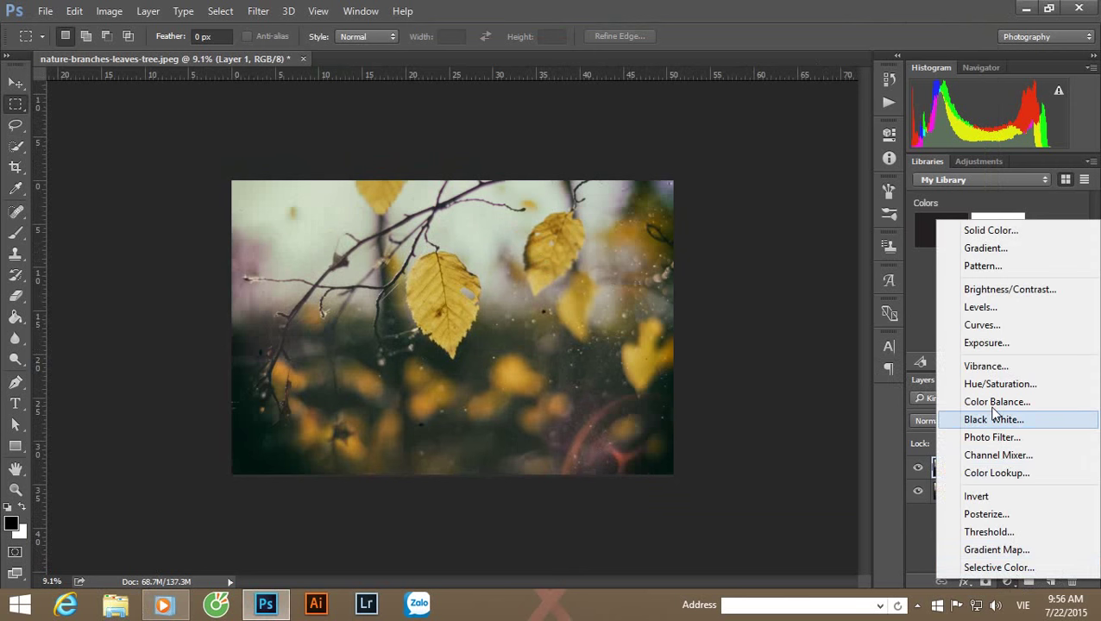
# Step: Add a Curves adjustment layer with a midpoint anchor, black point output 32 and white point output 224, and compare the photo with and without it
pyautogui.click(985, 327)
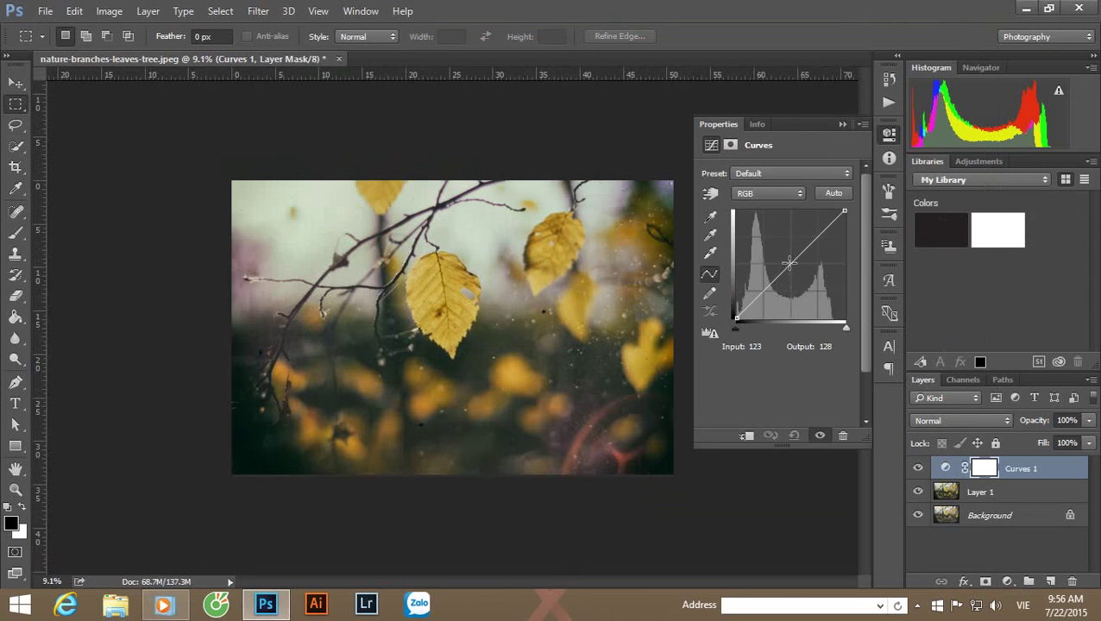
pyautogui.click(791, 261)
pyautogui.moveTo(737, 316); pyautogui.dragTo(735, 302)
pyautogui.moveTo(841, 214); pyautogui.dragTo(844, 225)
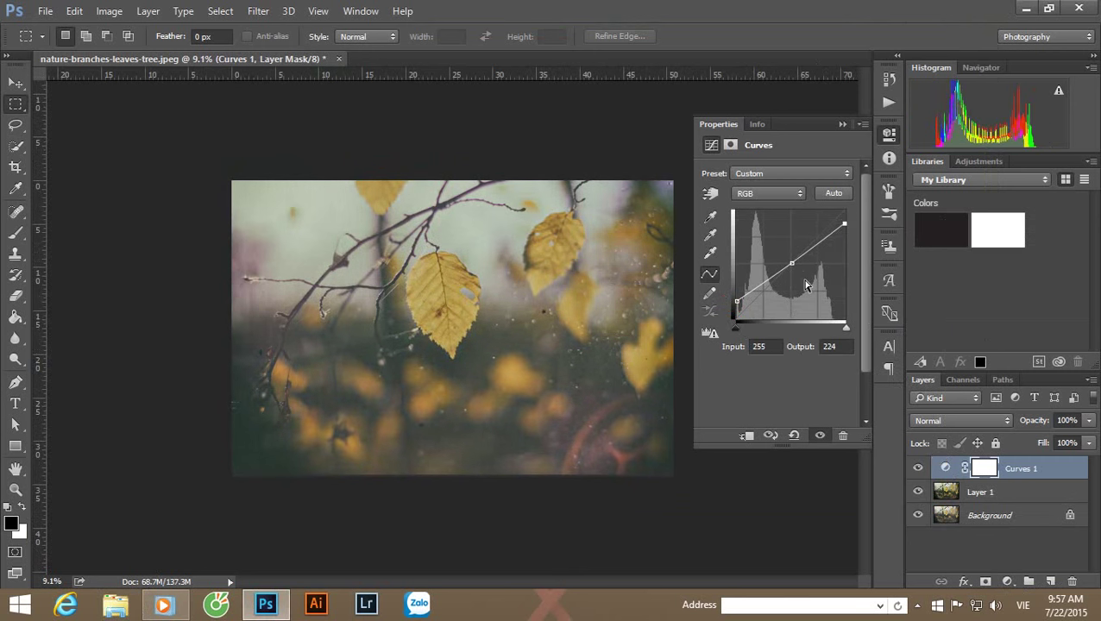
pyautogui.moveTo(738, 302); pyautogui.dragTo(735, 304)
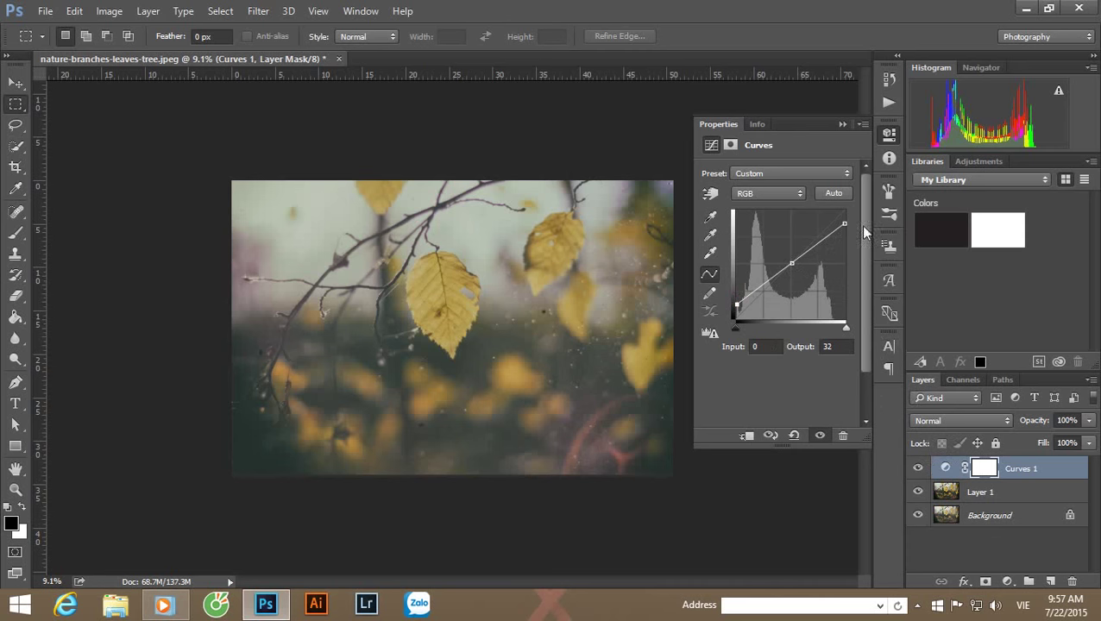
pyautogui.click(840, 124)
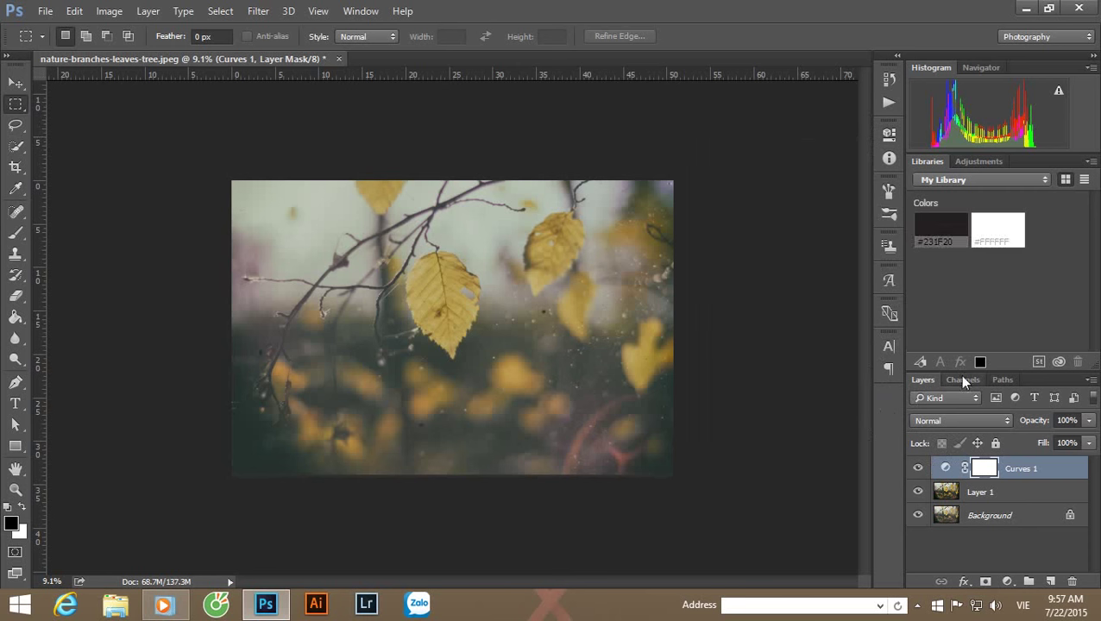
pyautogui.click(919, 469)
pyautogui.click(918, 469)
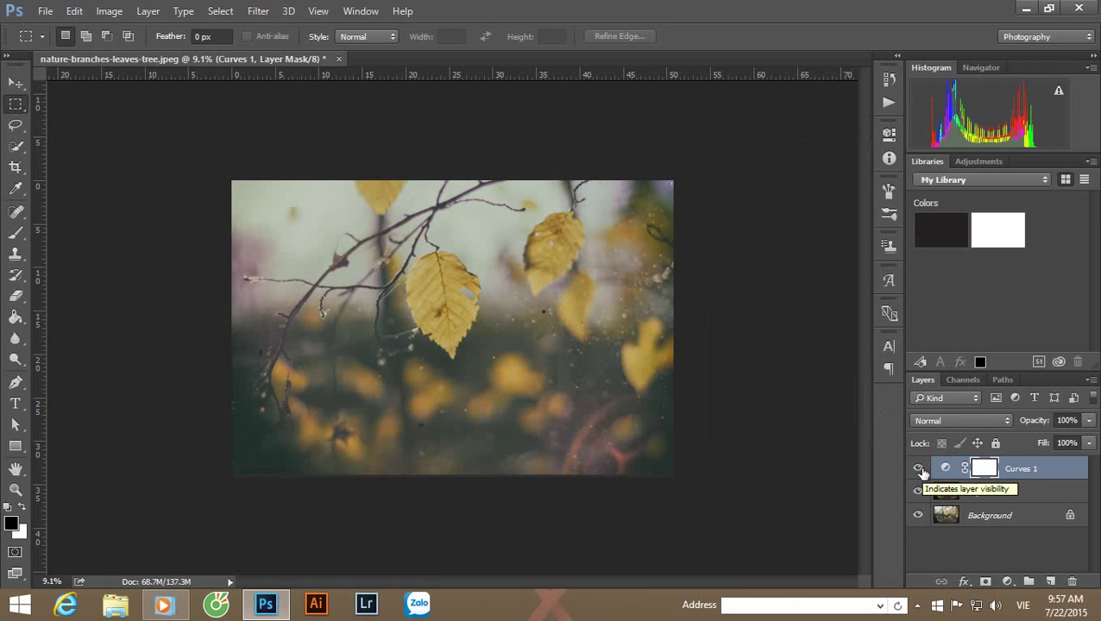
# Step: Add a second Curves adjustment layer and slightly darken the midtones with a point at input 130, output 124
pyautogui.click(1011, 583)
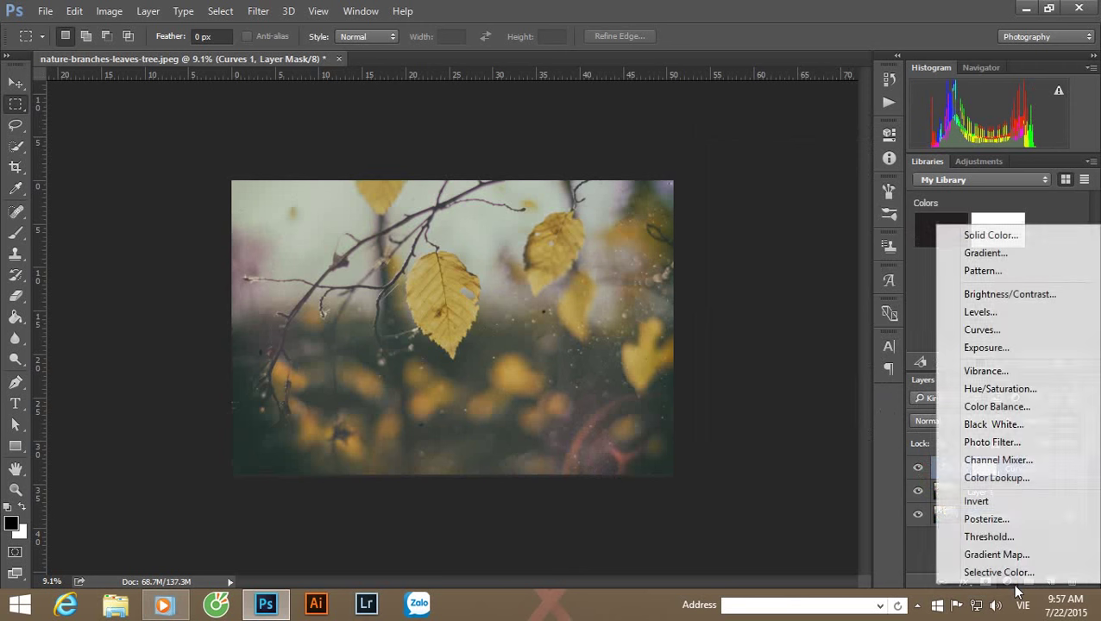
pyautogui.click(990, 333)
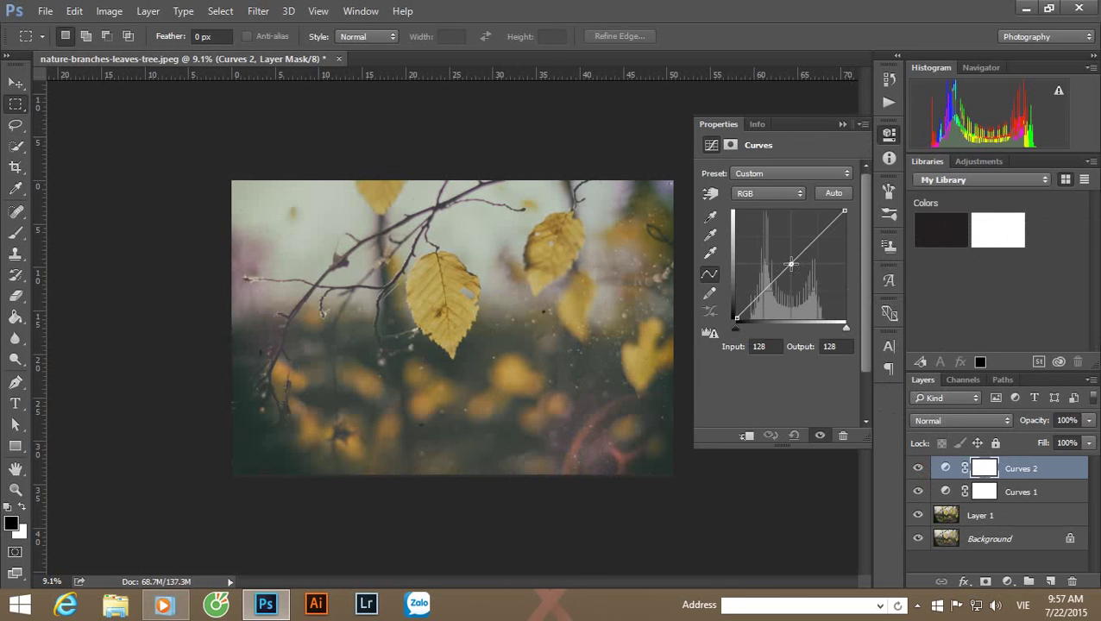
pyautogui.moveTo(791, 266); pyautogui.dragTo(792, 267)
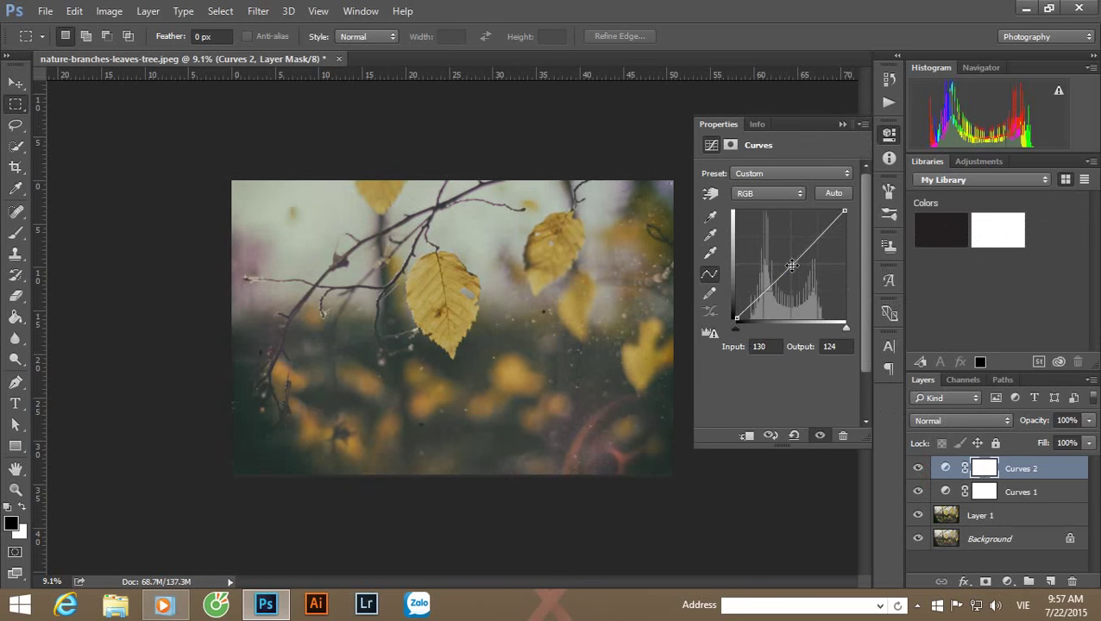
pyautogui.click(840, 125)
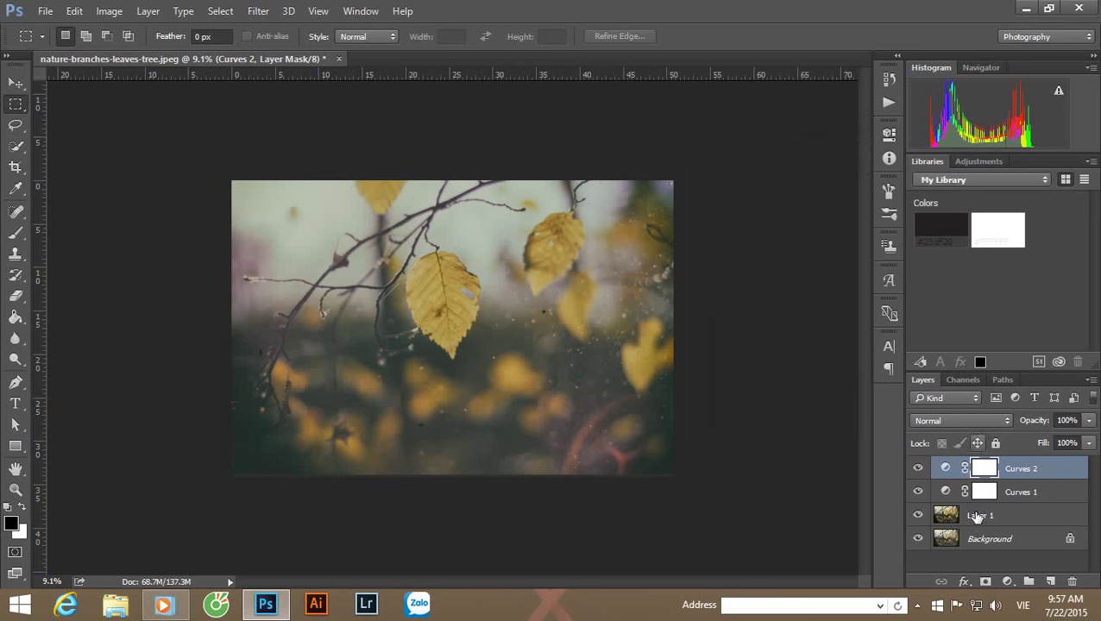
# Step: Add a Photo Filter adjustment layer using the Sepia filter at 30% density
pyautogui.click(1006, 582)
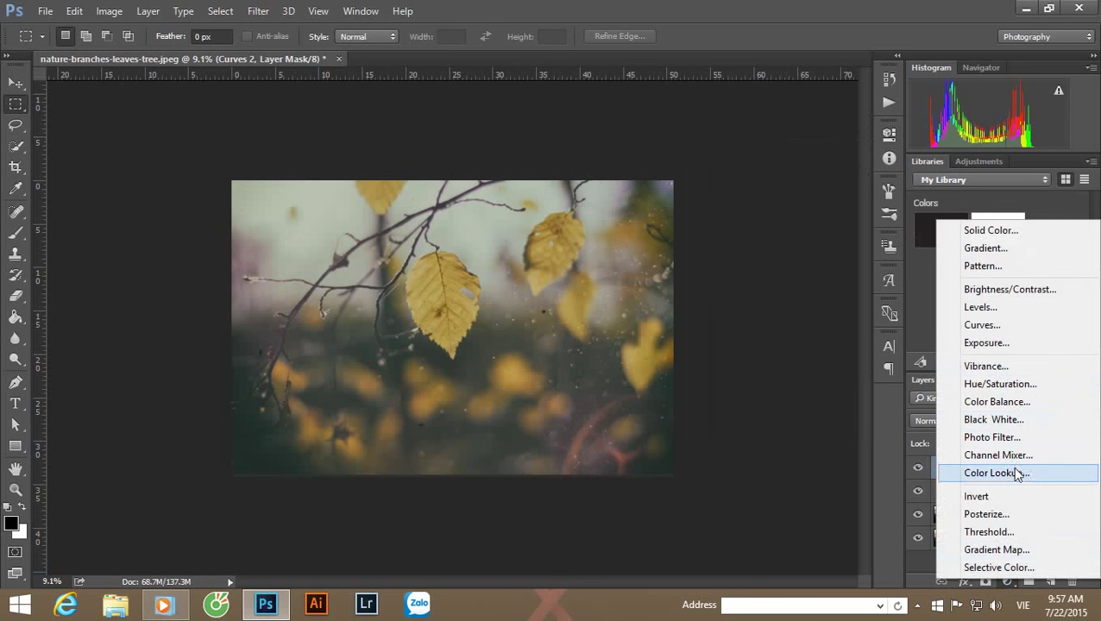
pyautogui.click(992, 436)
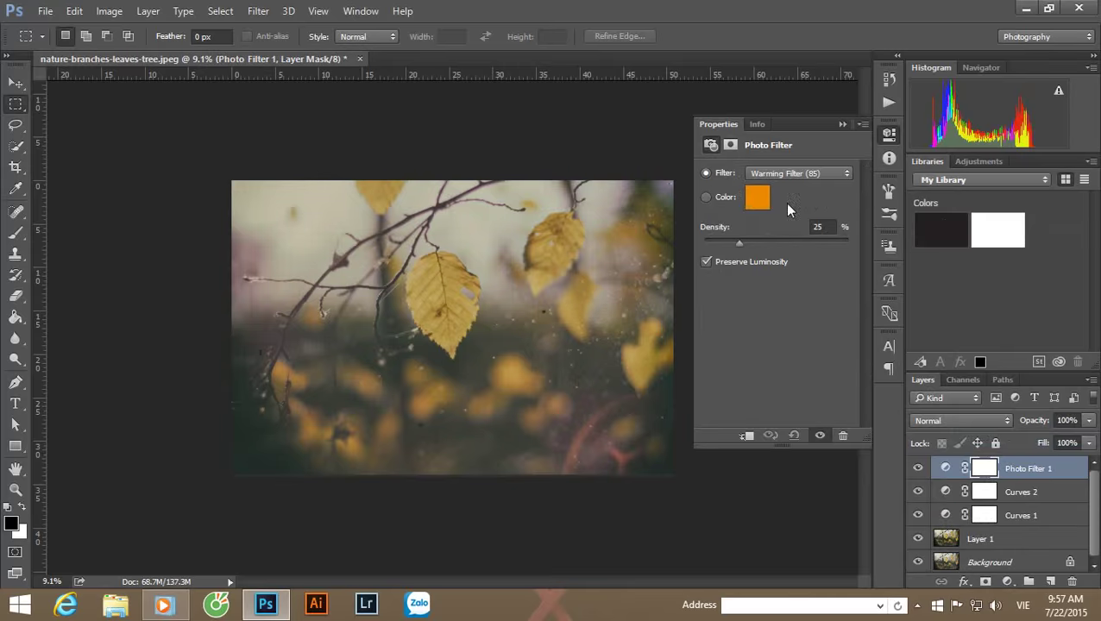
pyautogui.click(768, 172)
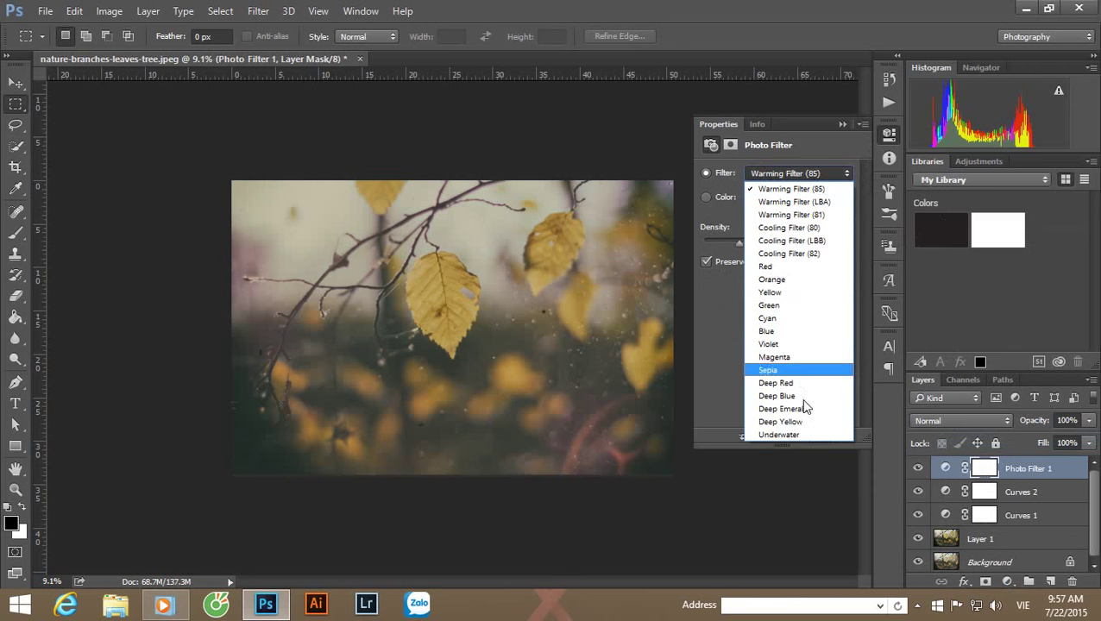
pyautogui.click(794, 371)
pyautogui.click(819, 226)
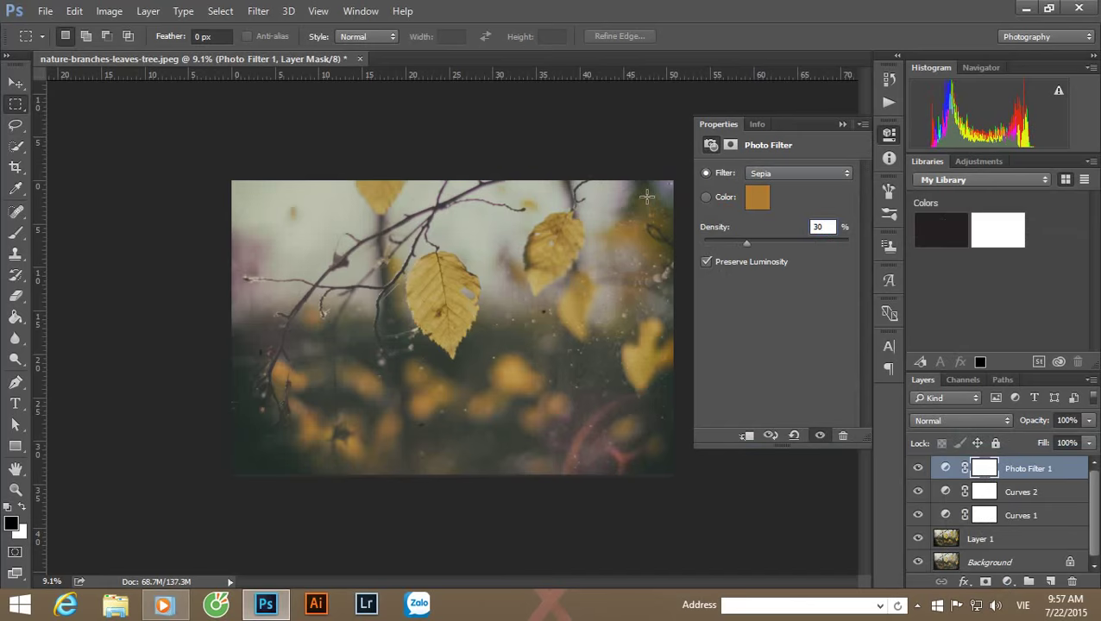
pyautogui.write('30')
pyautogui.click(843, 124)
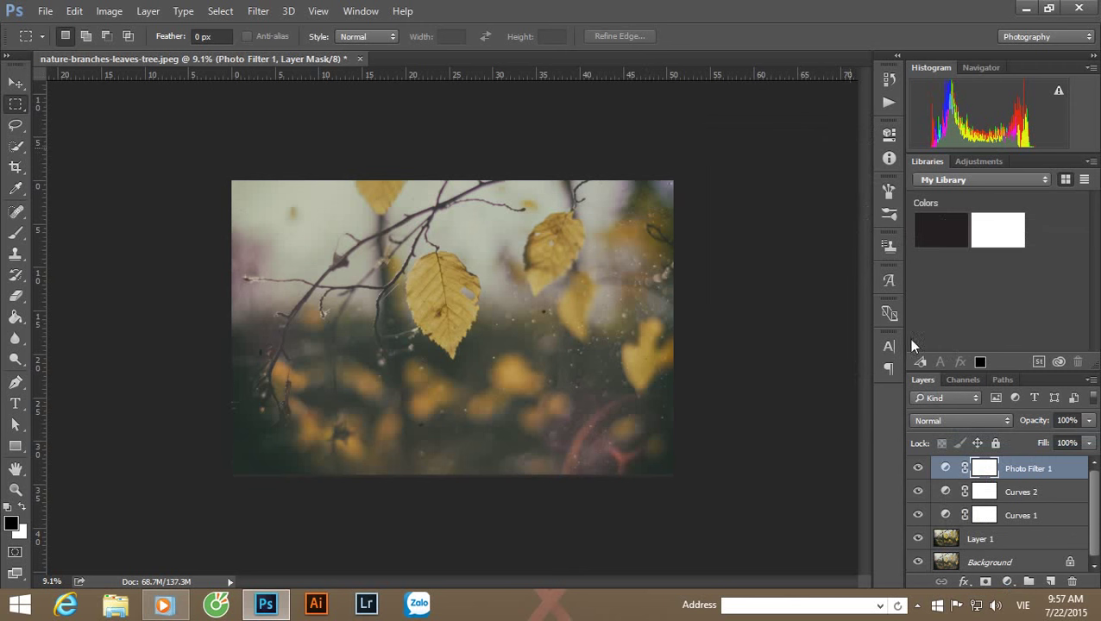
# Step: Add an Exposure adjustment layer with exposure -0.3, offset +0.0506 and gamma correction 0.91
pyautogui.click(1006, 581)
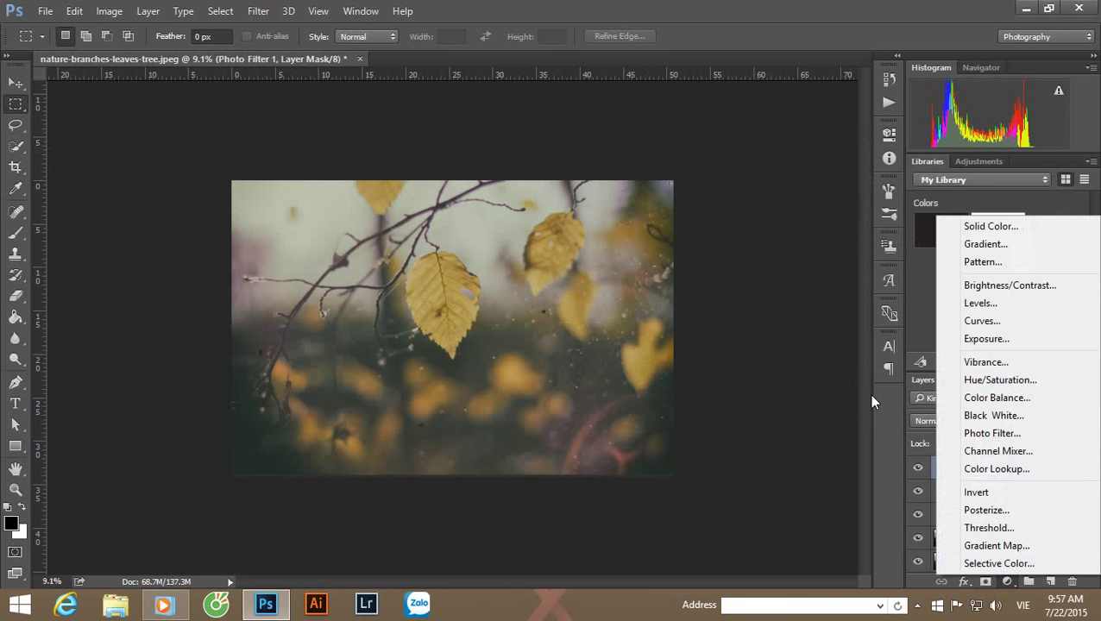
pyautogui.click(984, 338)
pyautogui.moveTo(775, 246); pyautogui.dragTo(770, 216)
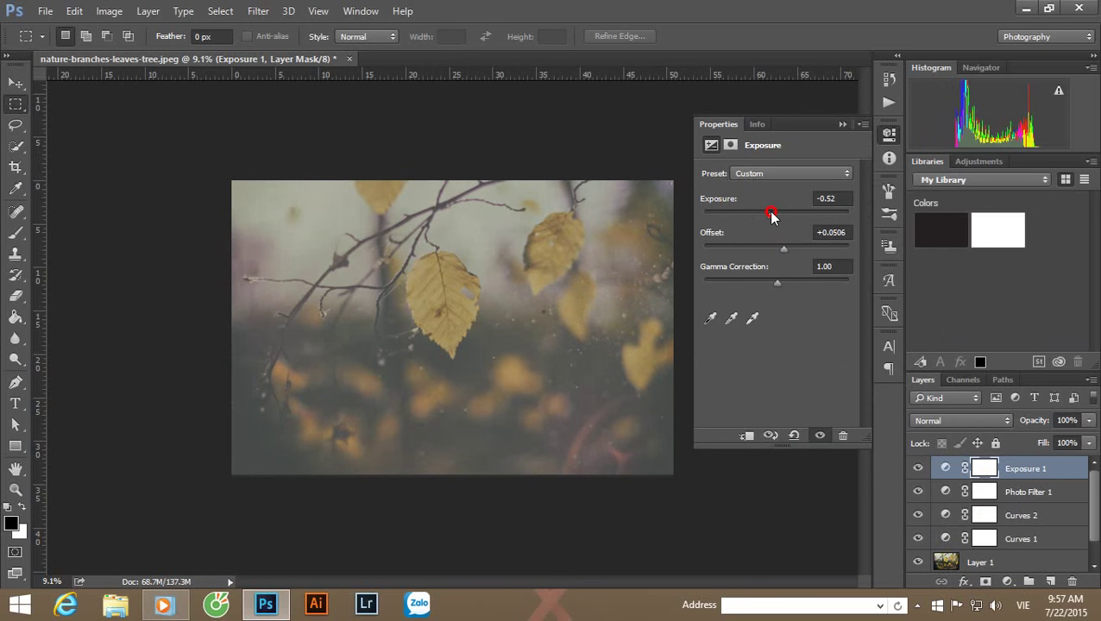
pyautogui.click(834, 198)
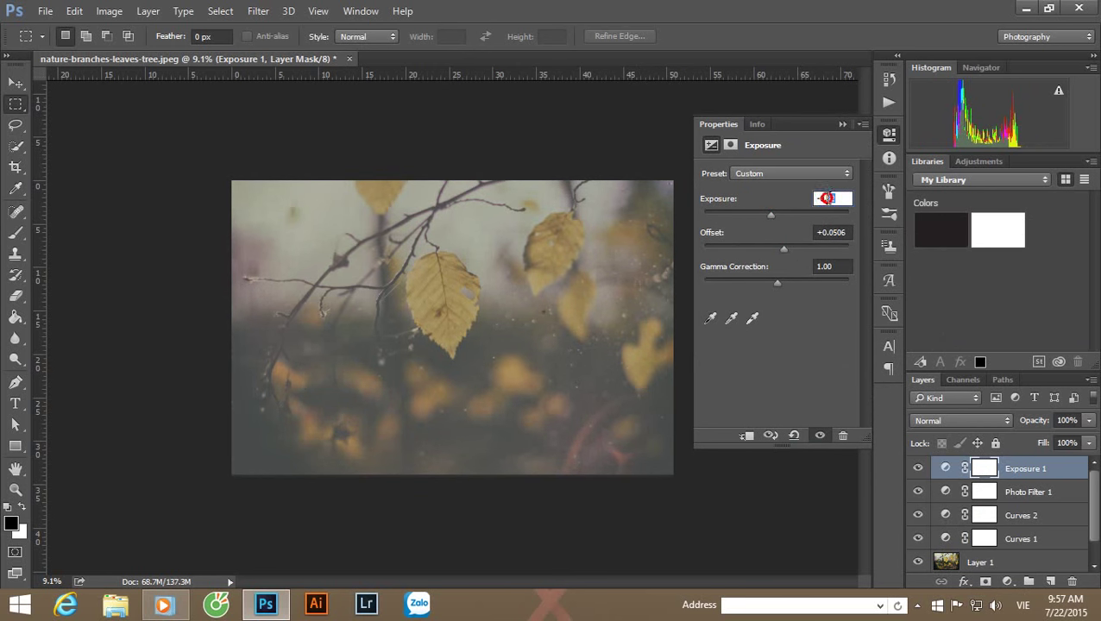
pyautogui.write('3')
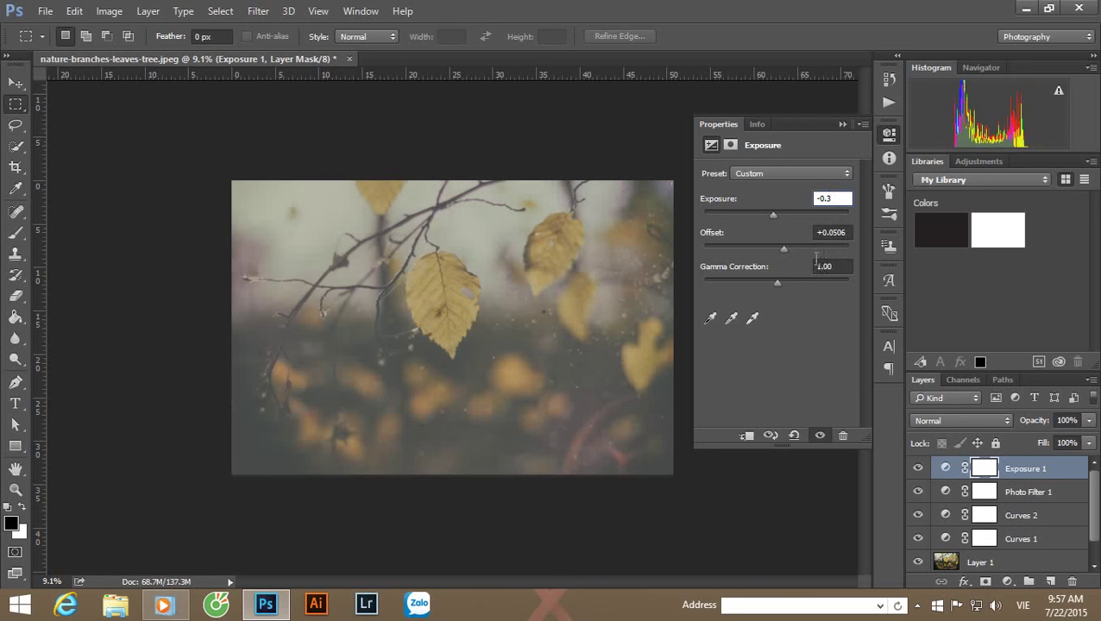
pyautogui.moveTo(778, 282); pyautogui.dragTo(784, 283)
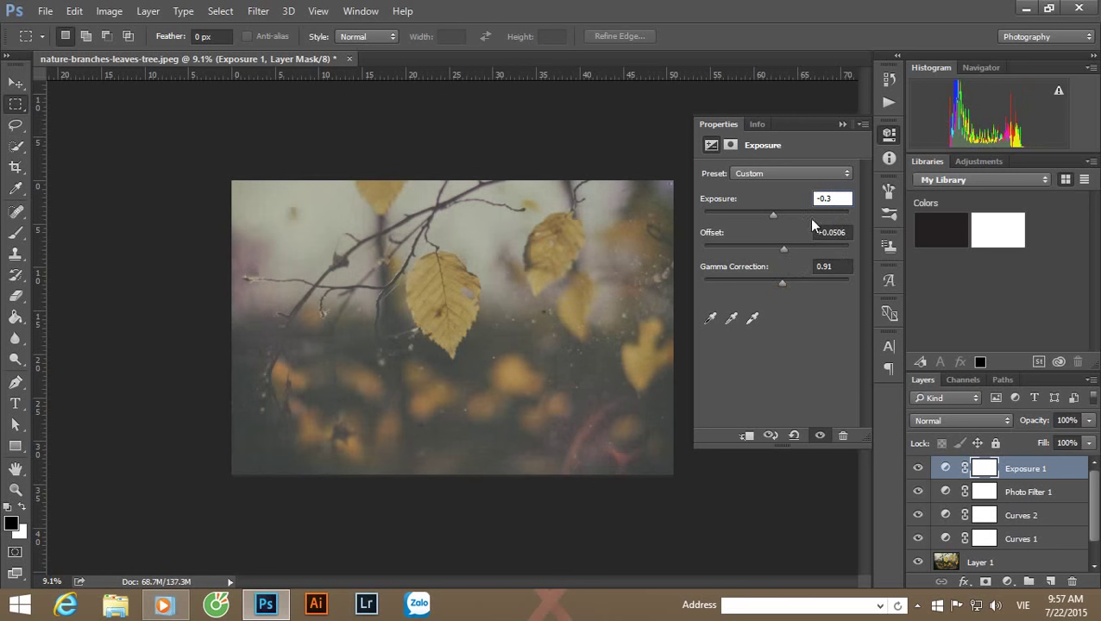
pyautogui.click(843, 126)
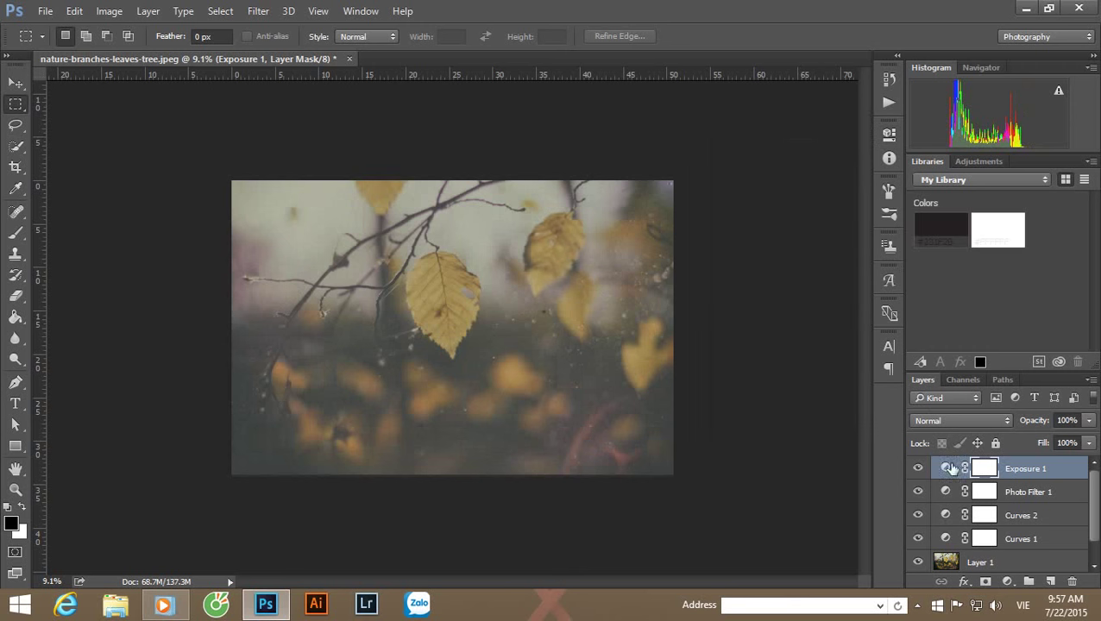
# Step: Add a Vibrance adjustment layer above the Exposure layer to mute the photo's colours
pyautogui.click(1008, 580)
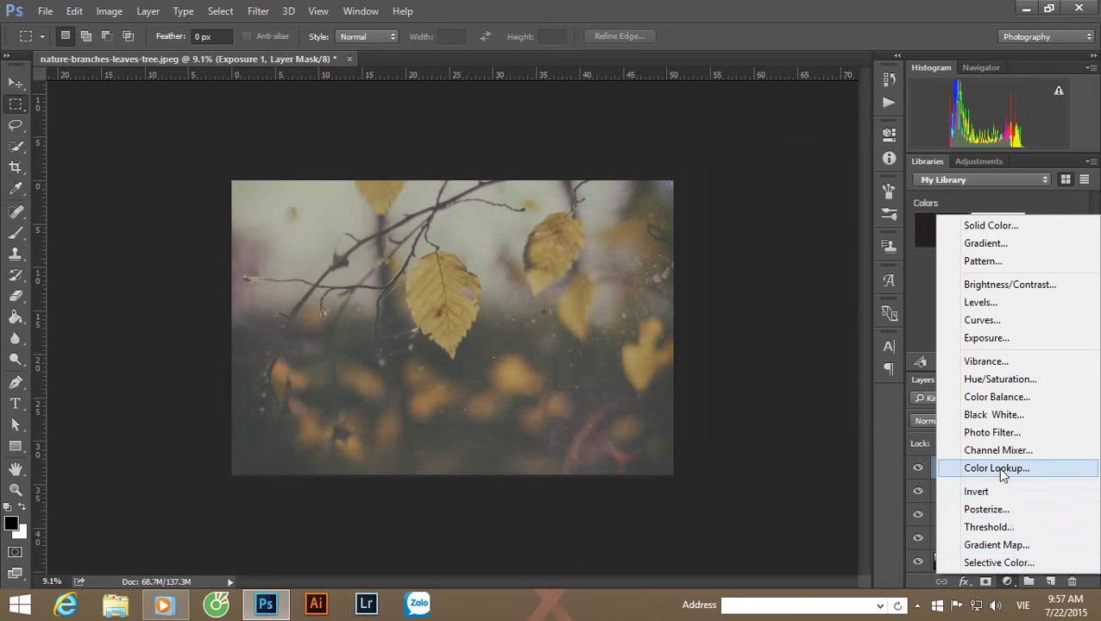
pyautogui.click(986, 360)
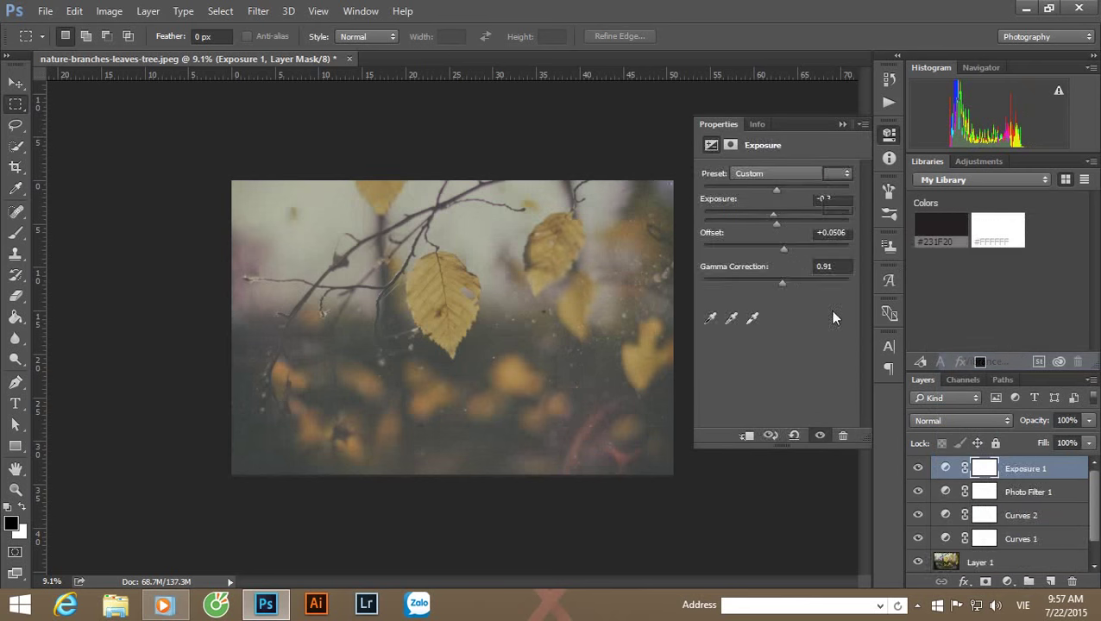
pyautogui.click(838, 124)
# Step: Add a Brightness/Contrast adjustment layer with brightness 22 and contrast about 18
pyautogui.click(1007, 581)
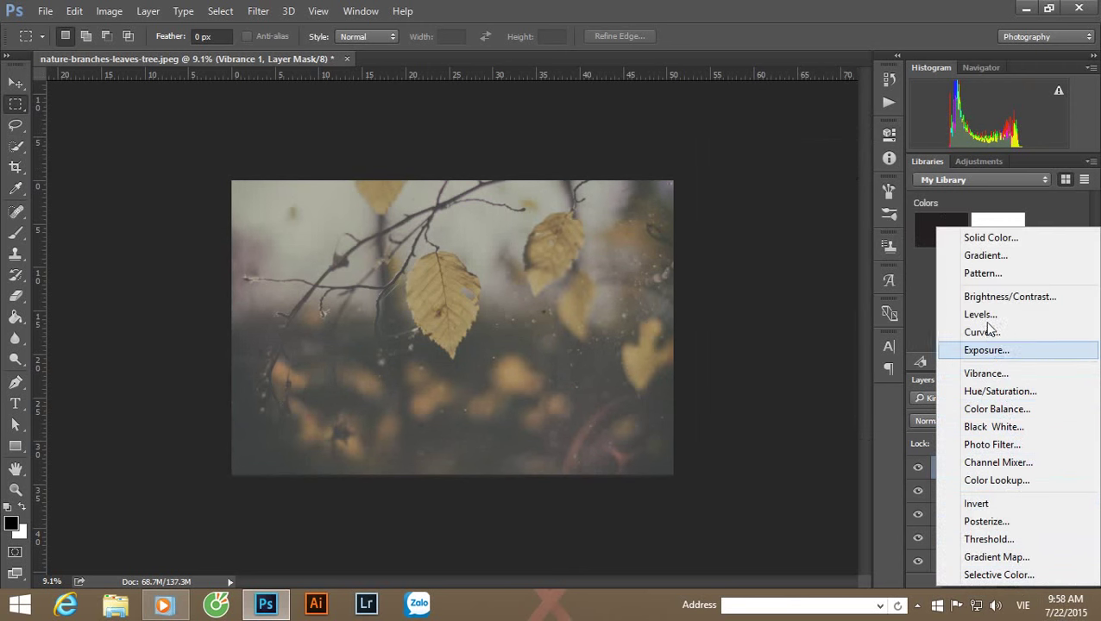
pyautogui.click(1000, 304)
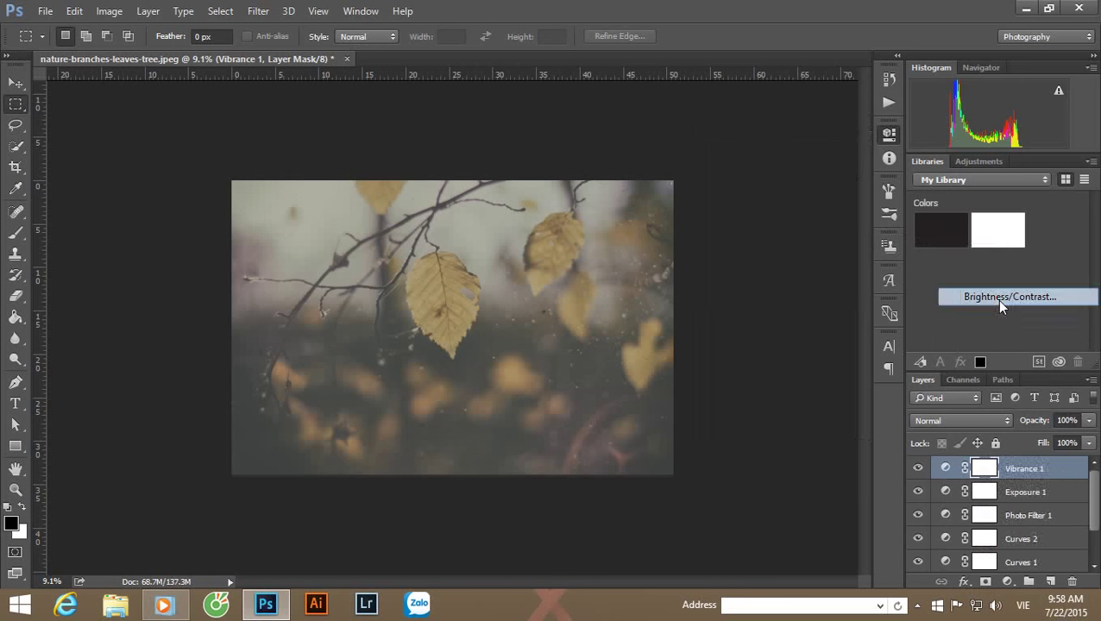
pyautogui.moveTo(775, 213); pyautogui.dragTo(785, 252)
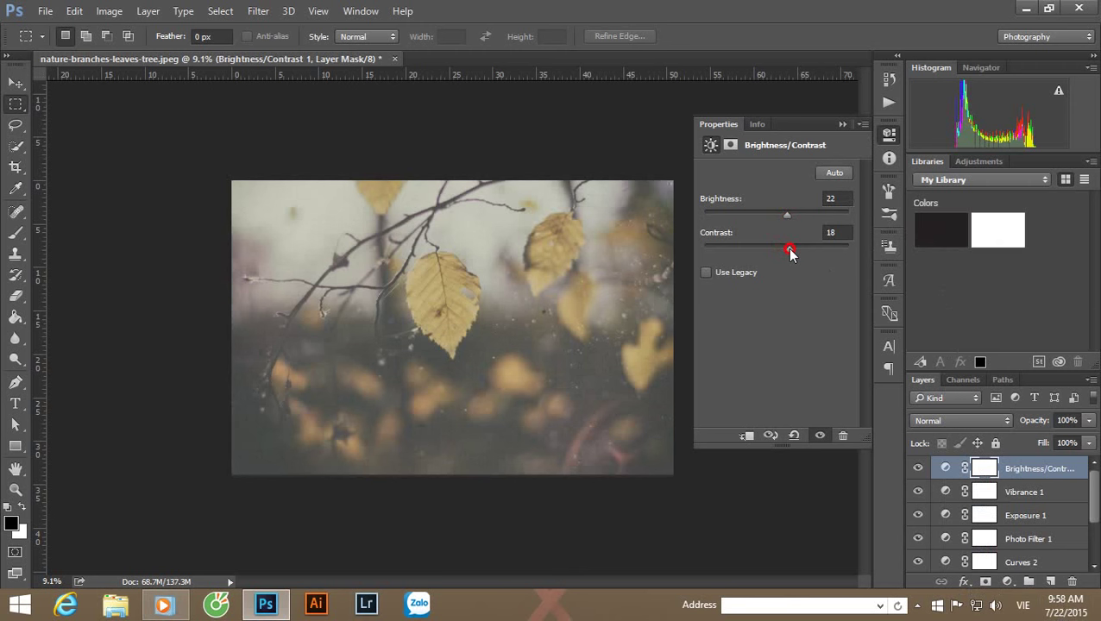
pyautogui.click(838, 123)
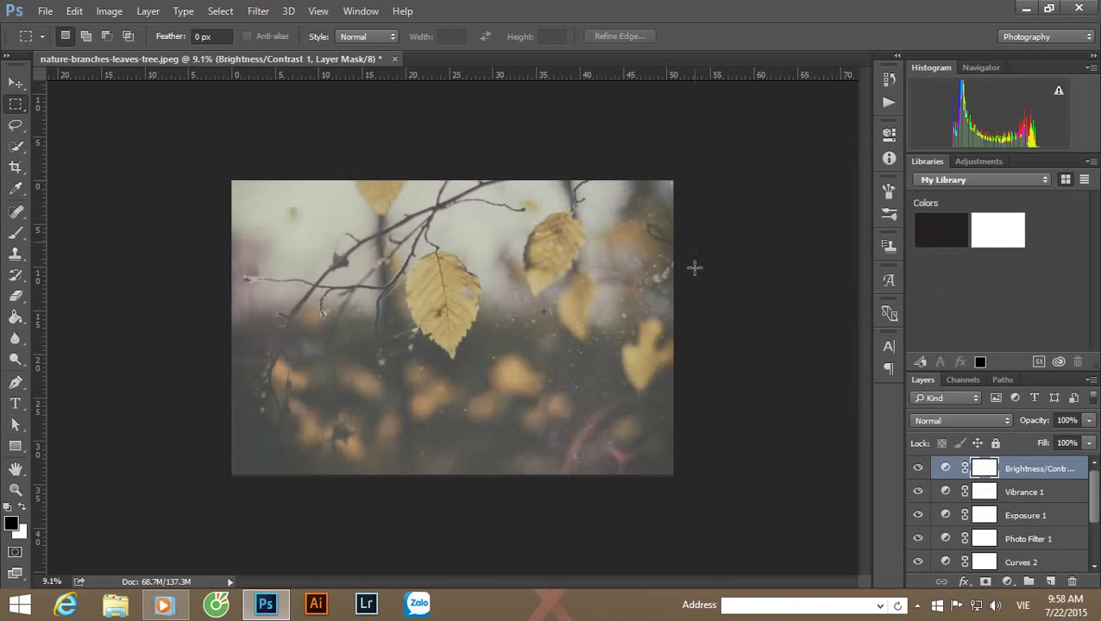
pyautogui.scroll(-3, 1026, 559)
pyautogui.scroll(3, 1023, 562)
pyautogui.click(1005, 581)
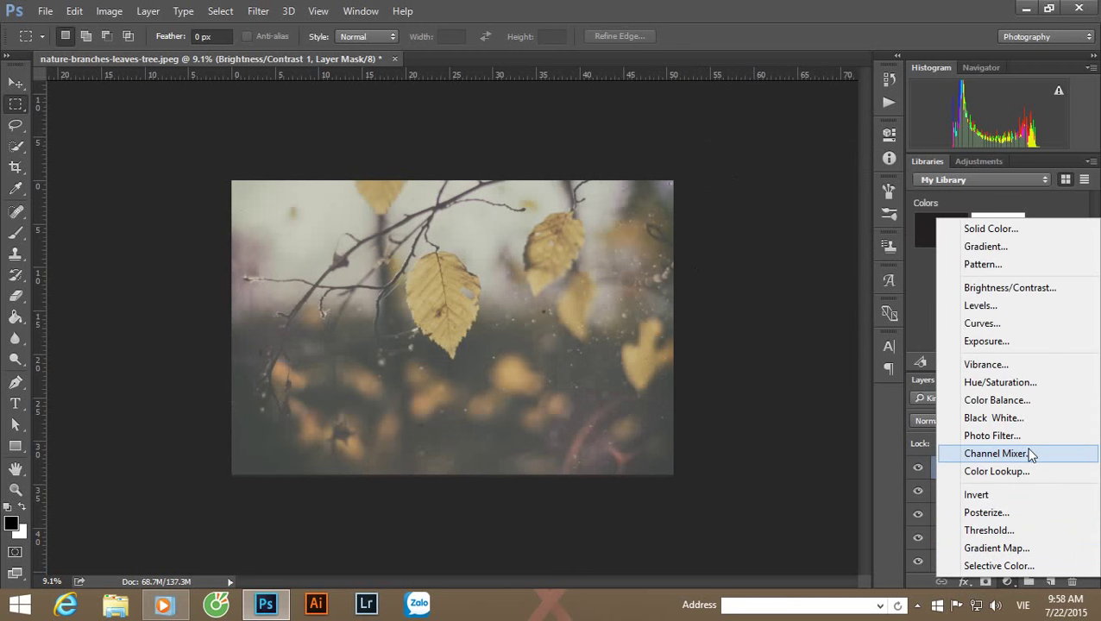
pyautogui.click(714, 326)
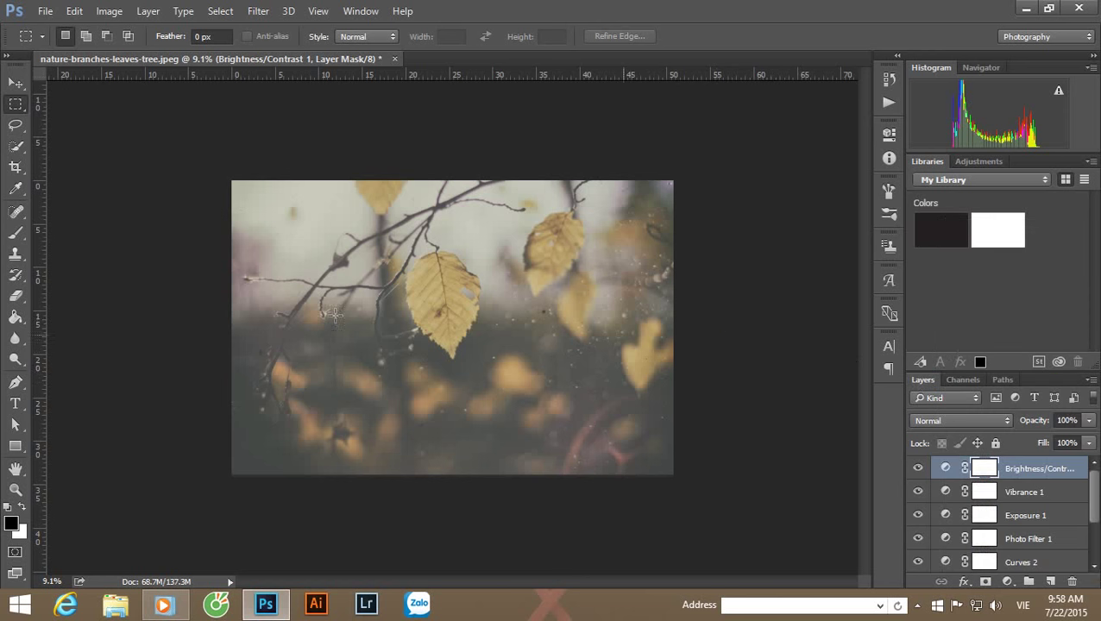
# Step: Switch to File Explorer and open the Bank to december folder inside tài liệu on the E: drive
pyautogui.click(116, 604)
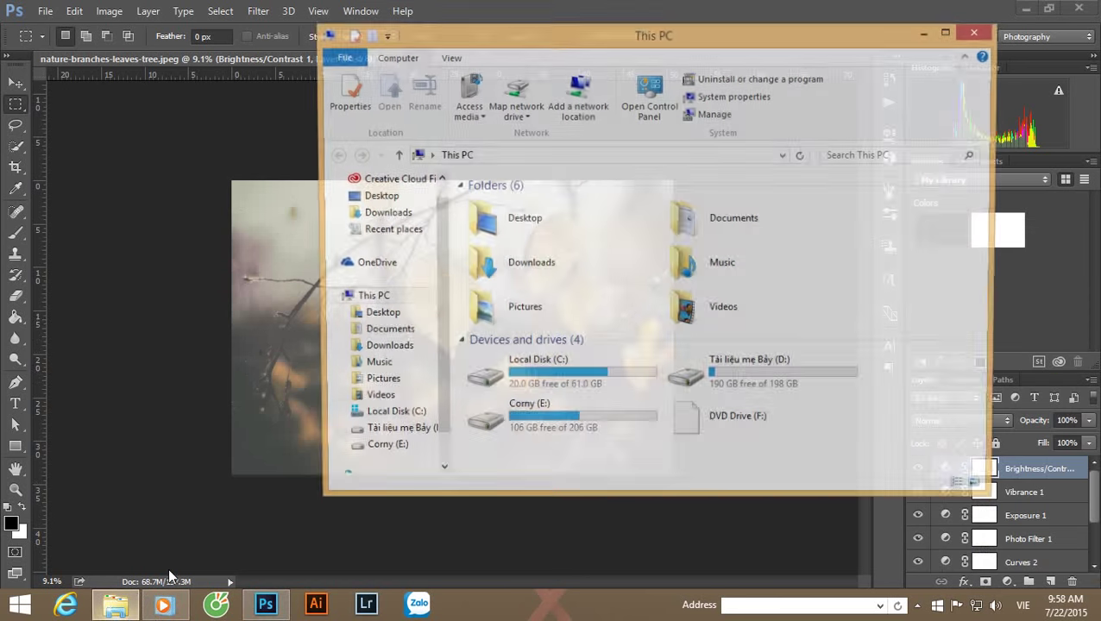
pyautogui.click(380, 433)
pyautogui.click(380, 452)
pyautogui.click(580, 350)
pyautogui.scroll(-3, 580, 371)
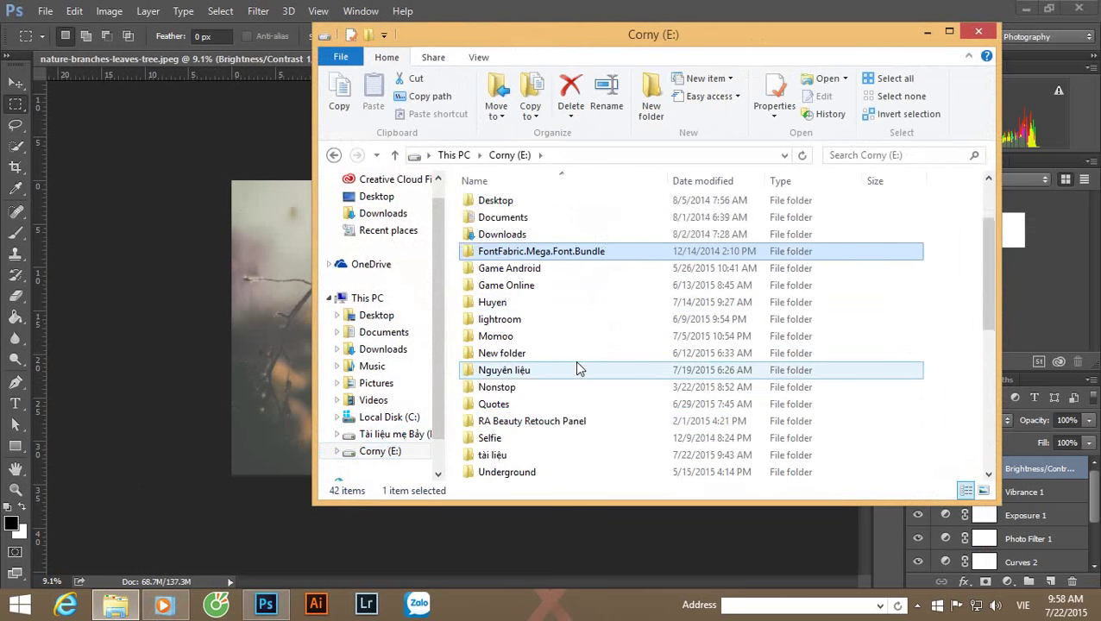
pyautogui.scroll(1, 521, 422)
pyautogui.scroll(-2, 509, 406)
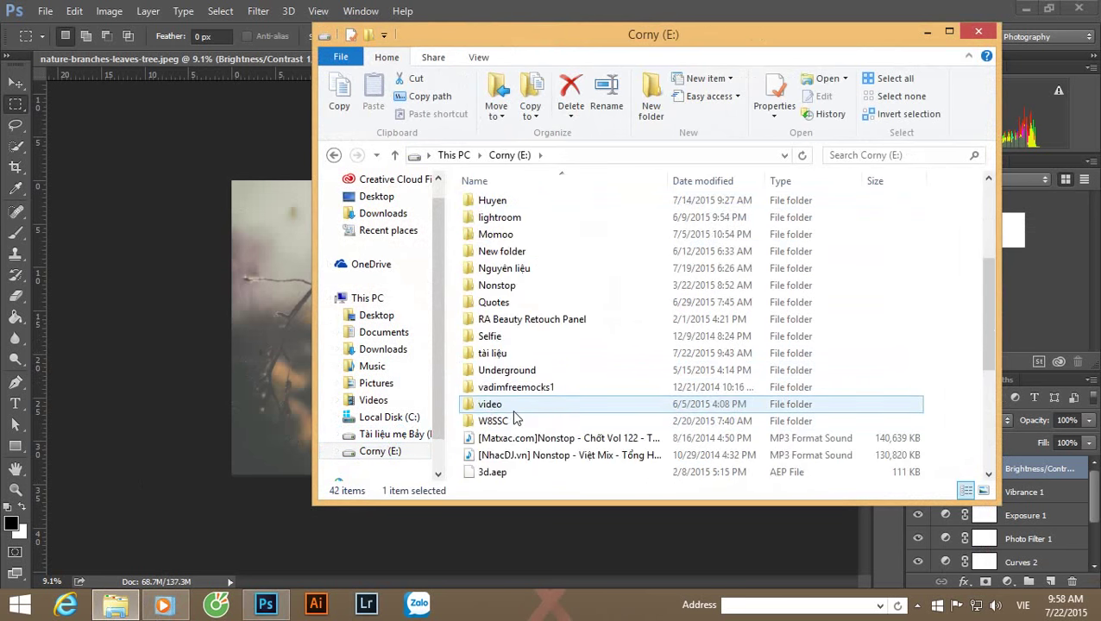
pyautogui.doubleClick(494, 358)
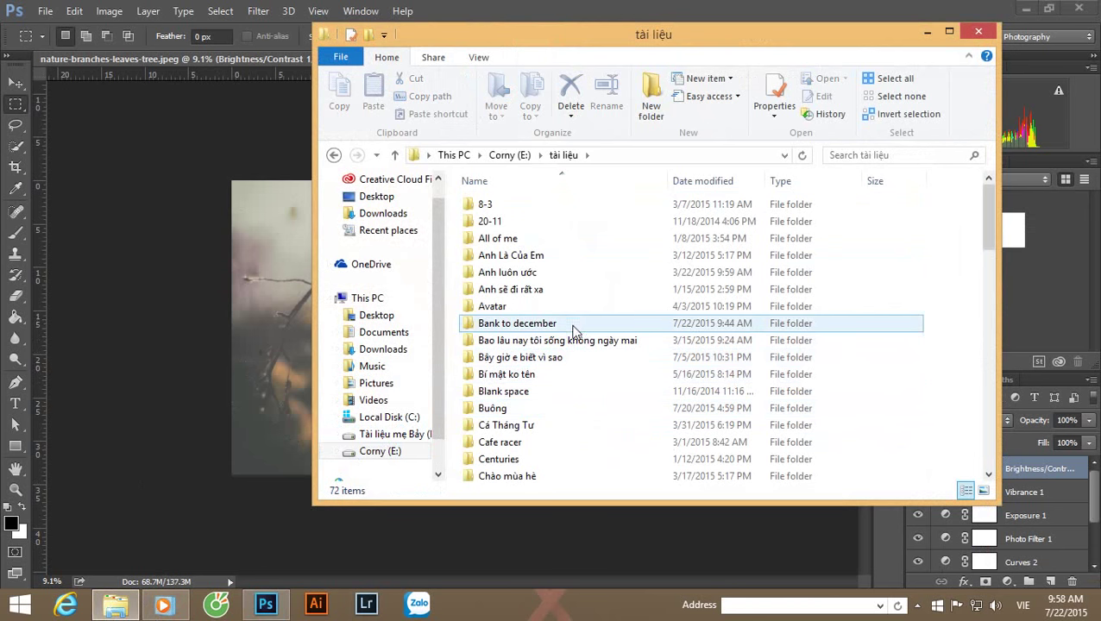
pyautogui.doubleClick(535, 323)
# Step: Place the Bank to december lettering into the photo as a smart object, enlarge it slightly and position it just below the central leaf
pyautogui.moveTo(509, 207); pyautogui.dragTo(151, 279)
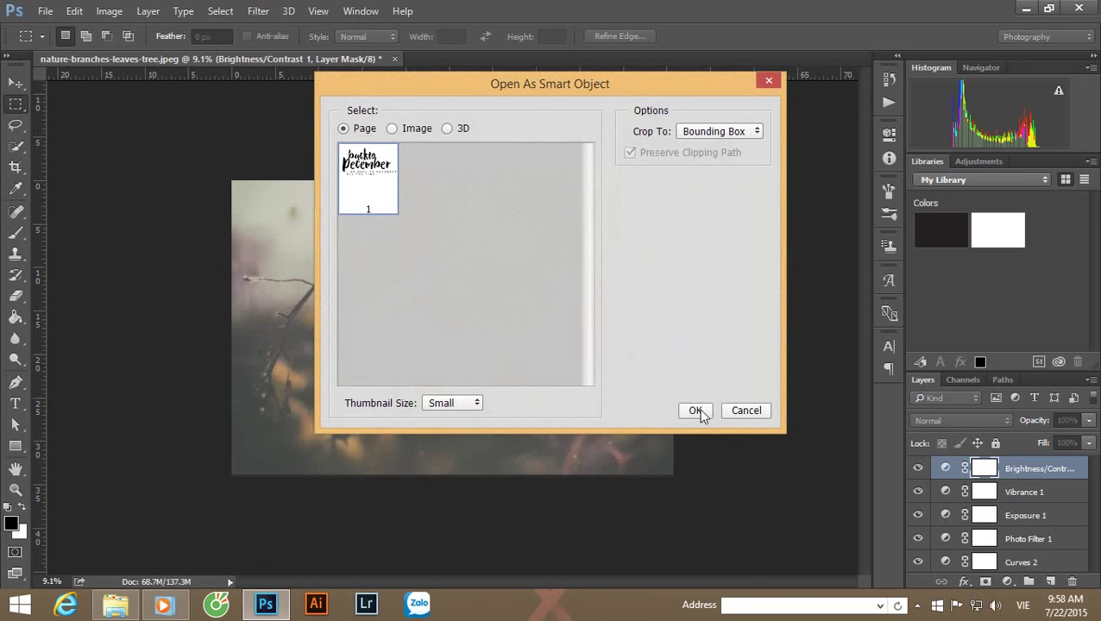
pyautogui.click(698, 411)
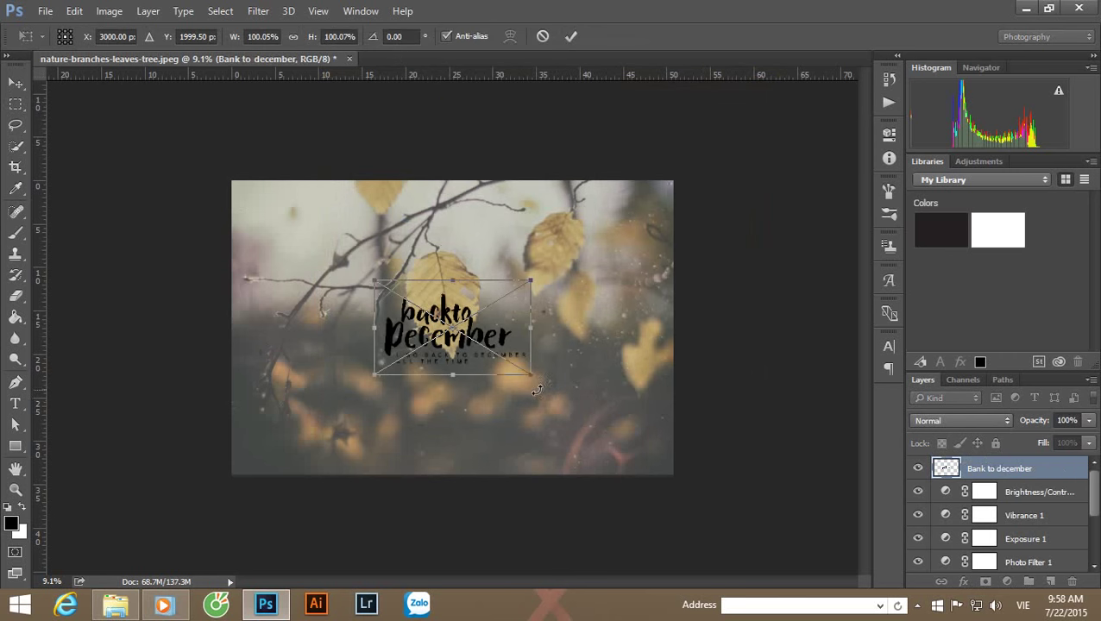
pyautogui.moveTo(528, 376); pyautogui.dragTo(556, 388)
pyautogui.moveTo(486, 338); pyautogui.dragTo(514, 364)
pyautogui.press('m')
pyautogui.press('Return')
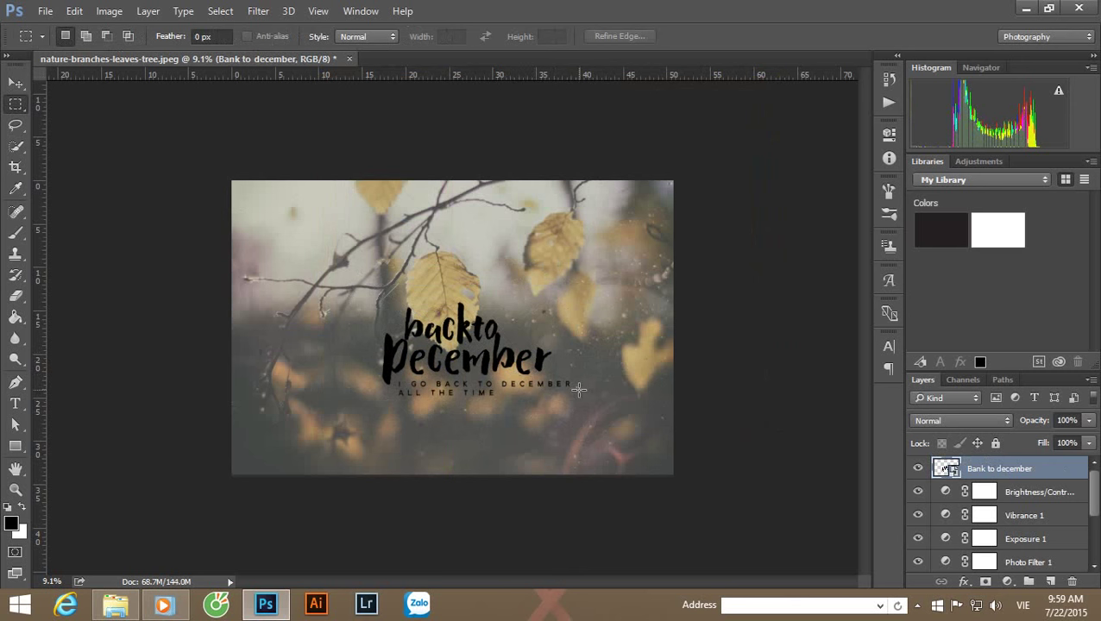
# Step: Centre the lettering on the canvas, deselect, and move it slightly down and to the right over the central leaf's tip
pyautogui.hotkey('ctrl', 'a')
pyautogui.press('v')
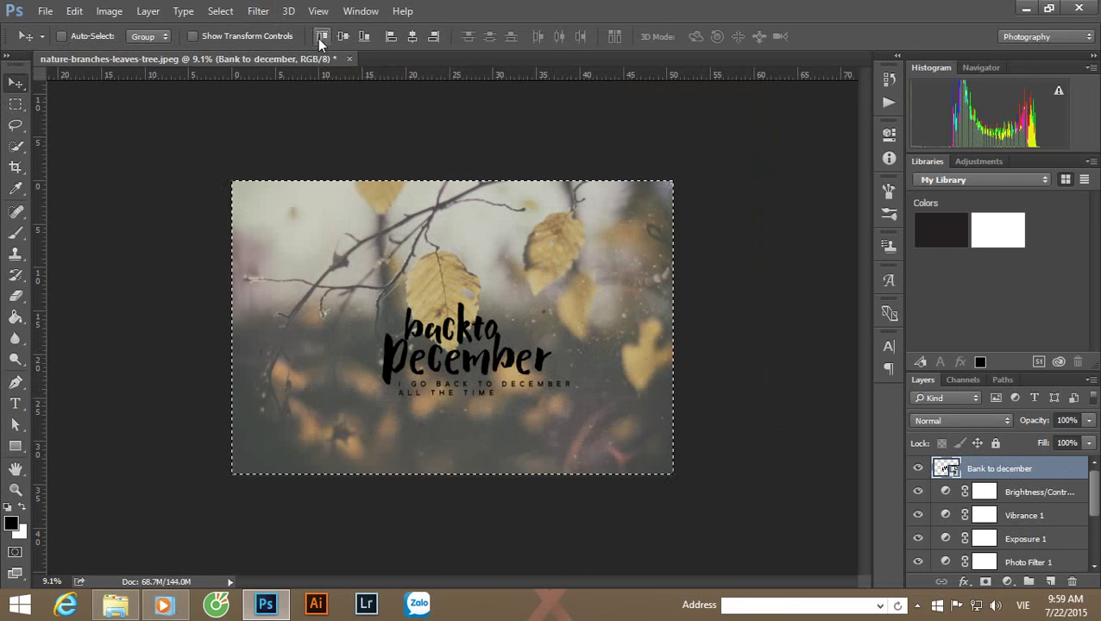
pyautogui.click(415, 38)
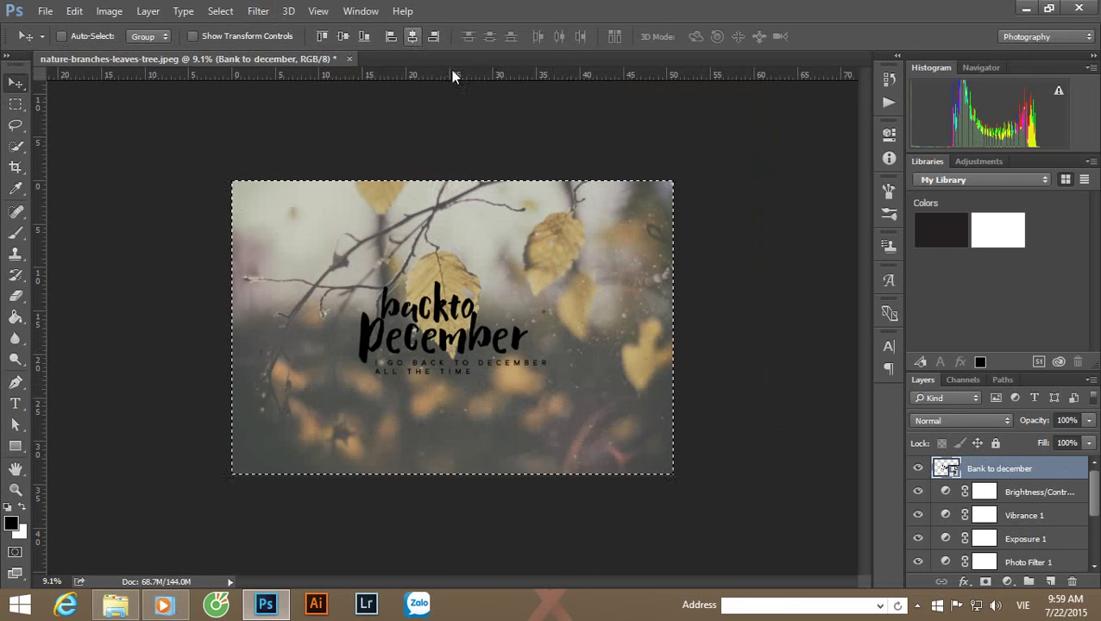
pyautogui.hotkey('ctrl', 'd')
pyautogui.moveTo(438, 331); pyautogui.dragTo(457, 353)
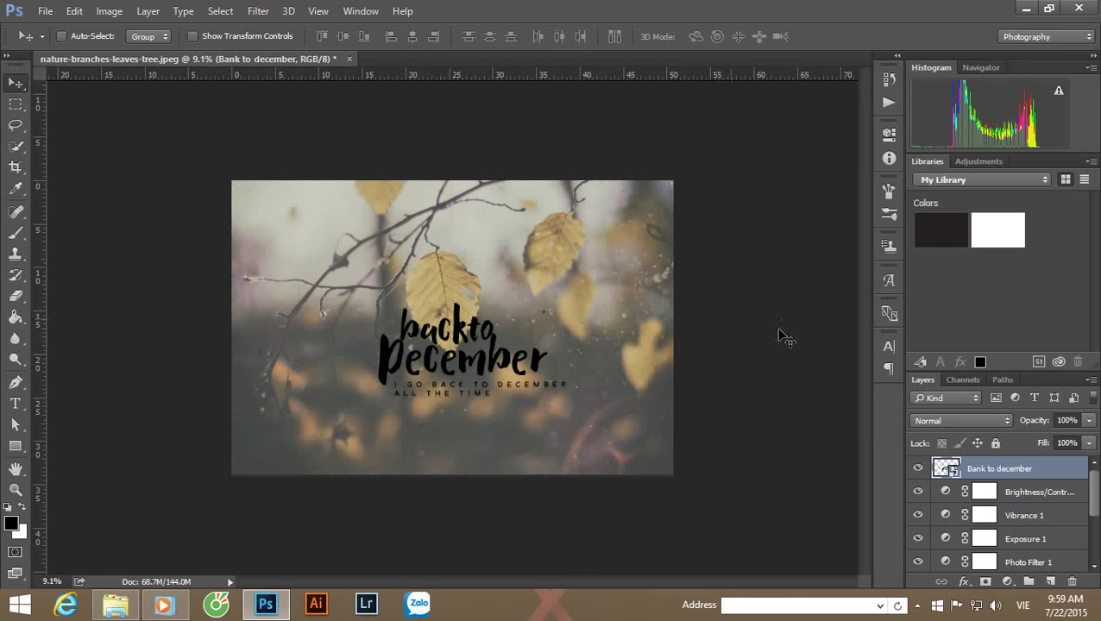
# Step: Apply a Color Overlay layer style in white (ffffff) to the Bank to december lettering
pyautogui.doubleClick(1028, 479)
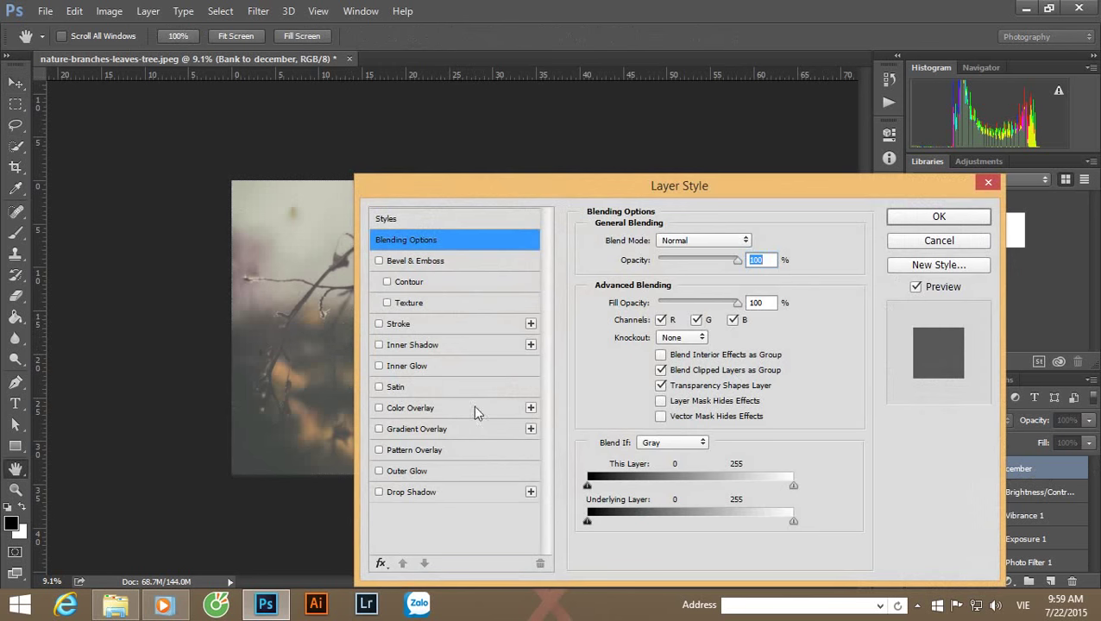
pyautogui.click(410, 408)
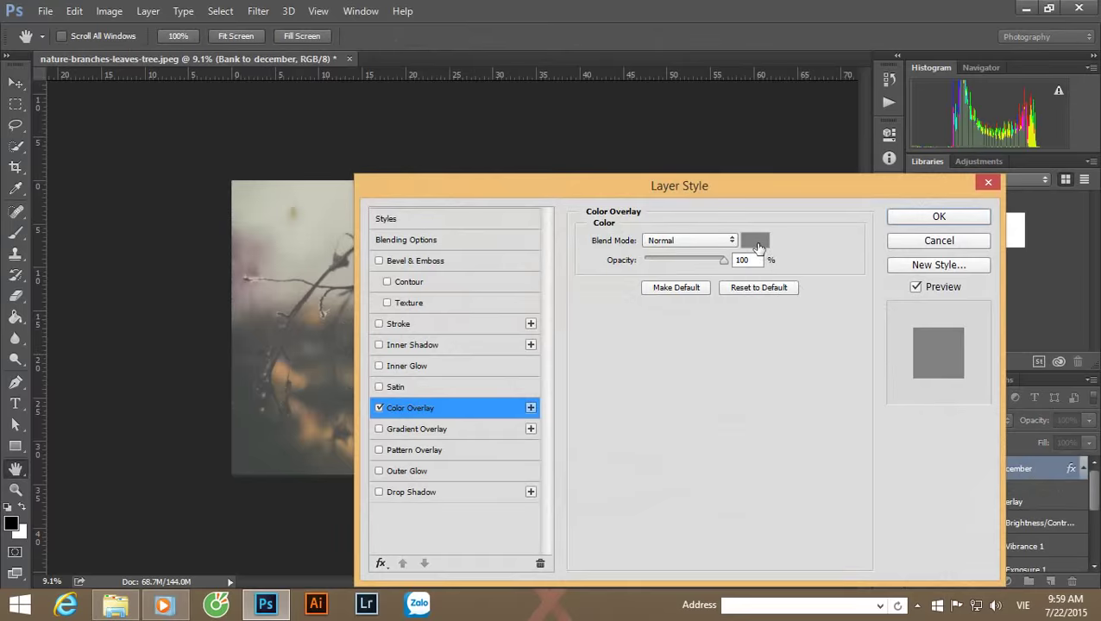
pyautogui.click(756, 243)
pyautogui.write('ffffff')
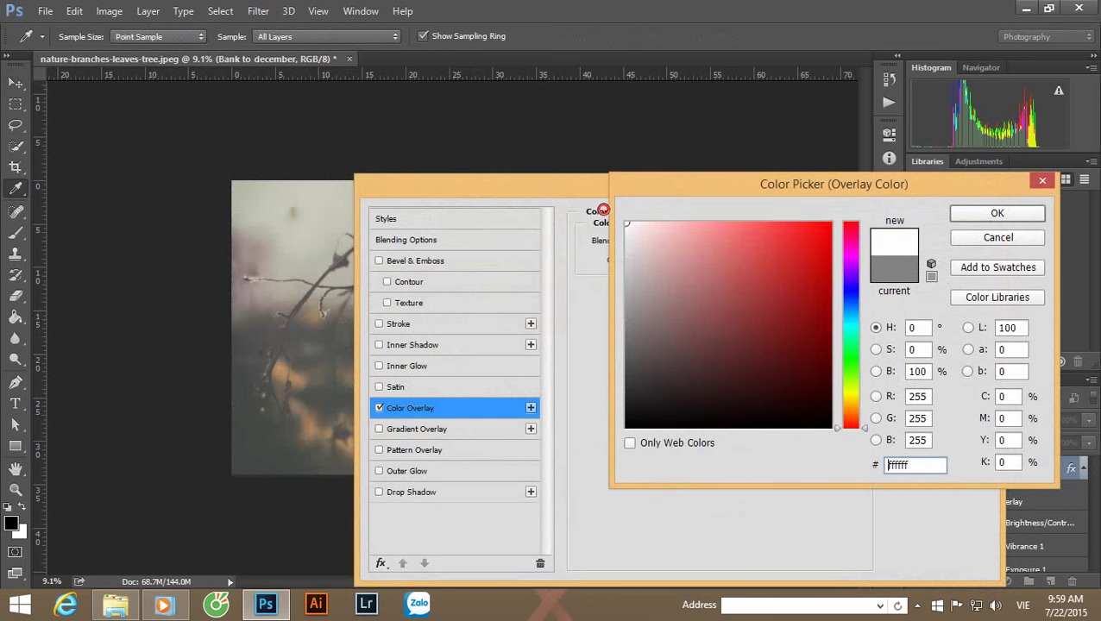
pyautogui.click(966, 214)
pyautogui.click(940, 218)
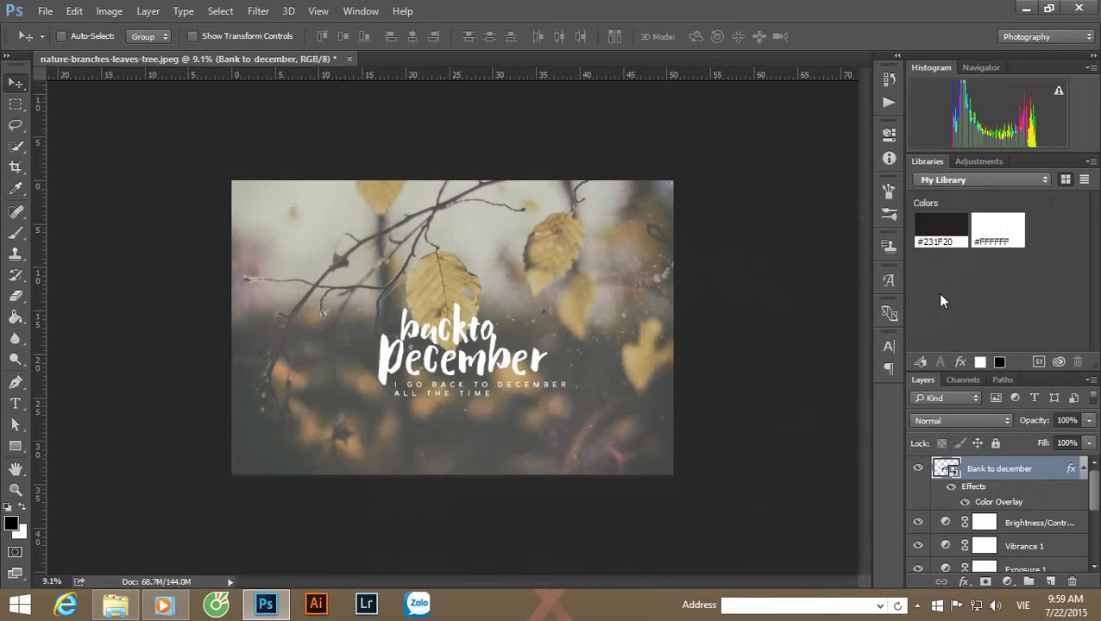
# Step: Move the Bank to december layer down the stack to sit directly above Layer 1, beneath all the adjustment layers
pyautogui.moveTo(1024, 475); pyautogui.dragTo(1025, 536)
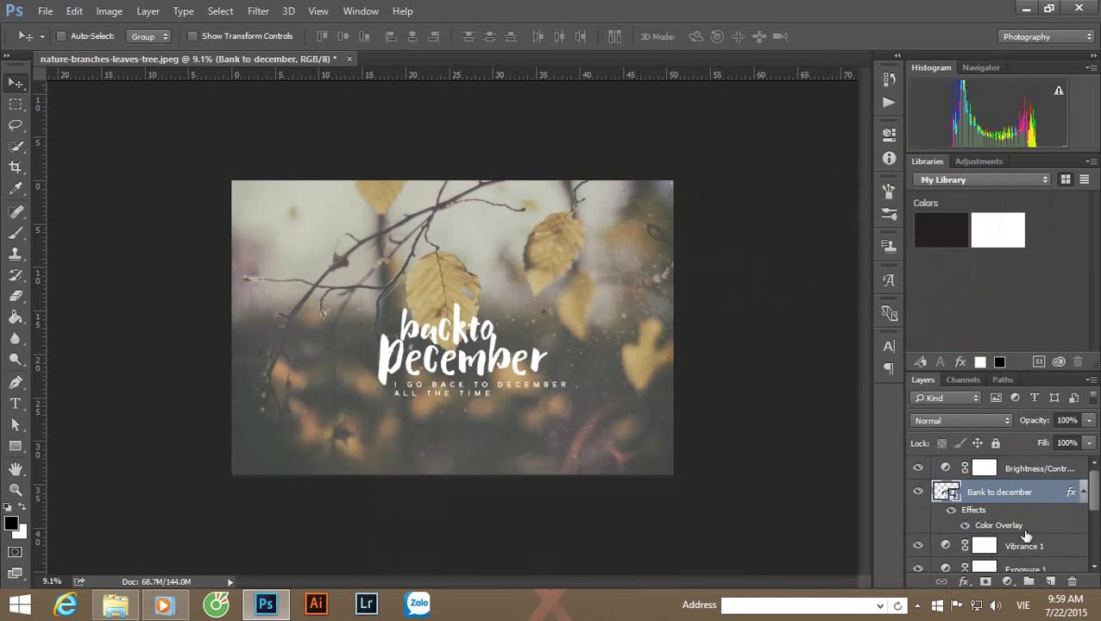
pyautogui.hotkey('ctrl', '[')
pyautogui.hotkey('ctrl', '[')
pyautogui.hotkey('ctrl', '[')
pyautogui.hotkey('ctrl', '[')
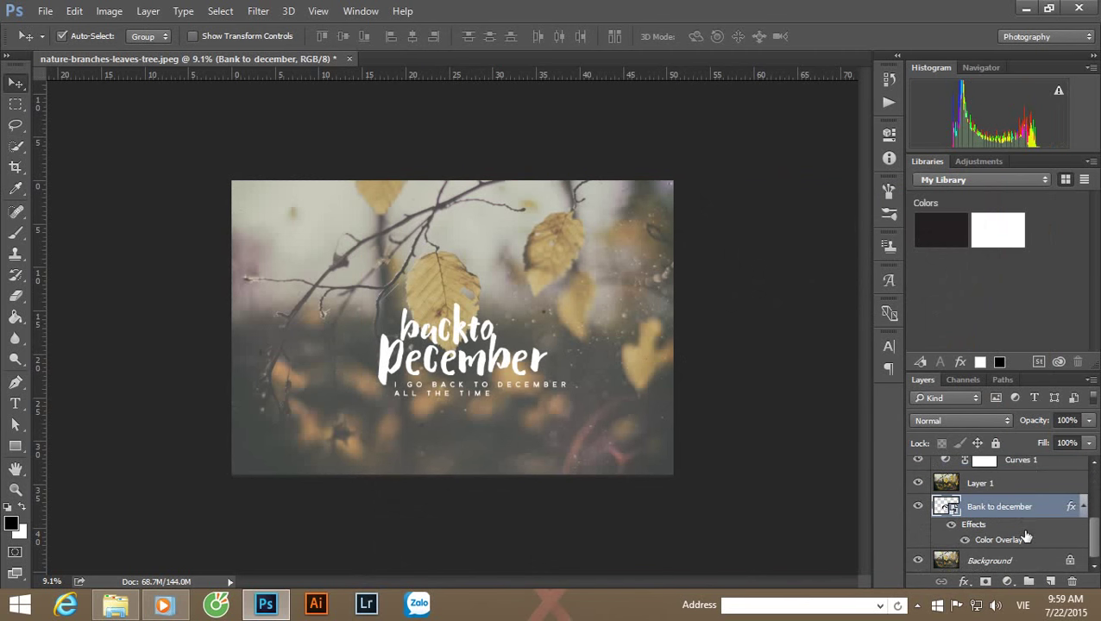
pyautogui.hotkey('ctrl', ']')
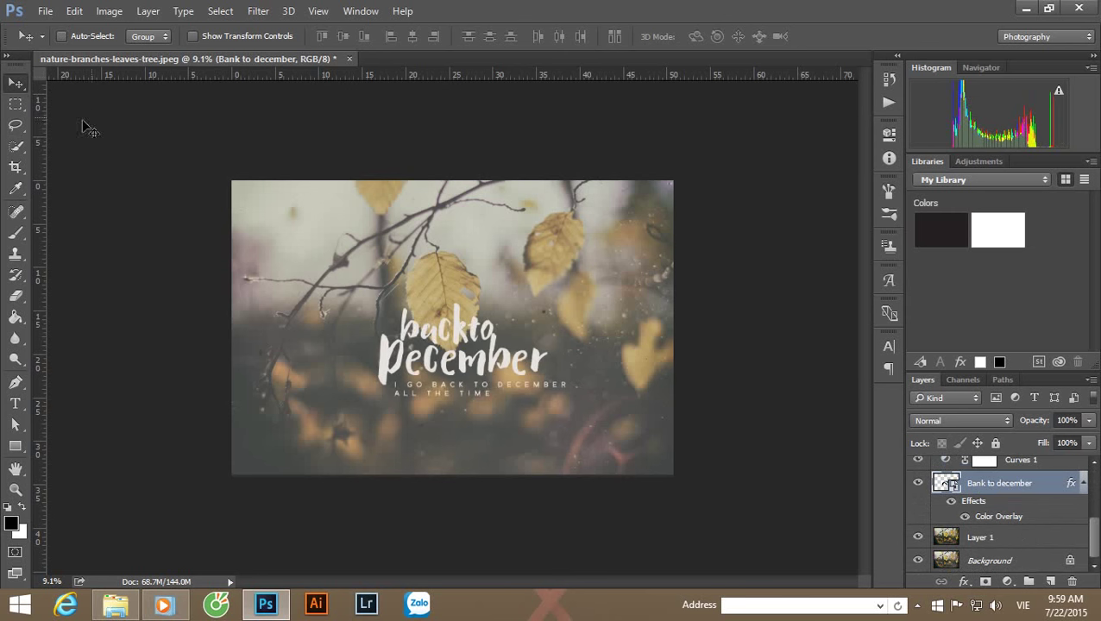
# Step: Examine the lettering's size and tone against the toned photo at several zoom levels
pyautogui.scroll(-2, 512, 351)
pyautogui.scroll(-1, 518, 371)
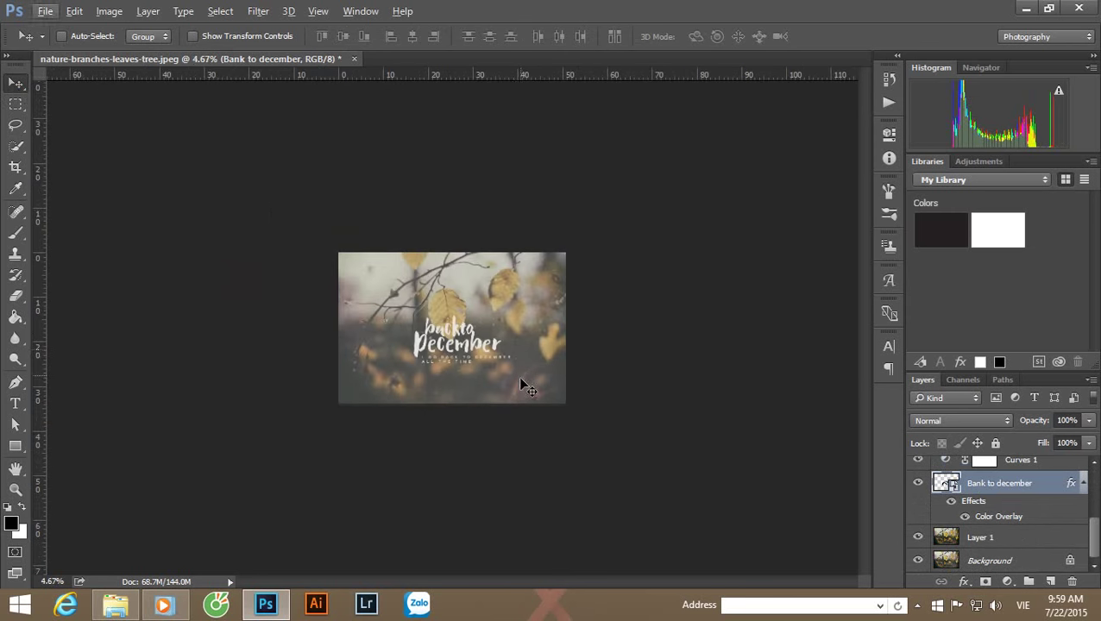
pyautogui.scroll(4, 521, 380)
pyautogui.scroll(-2, 521, 387)
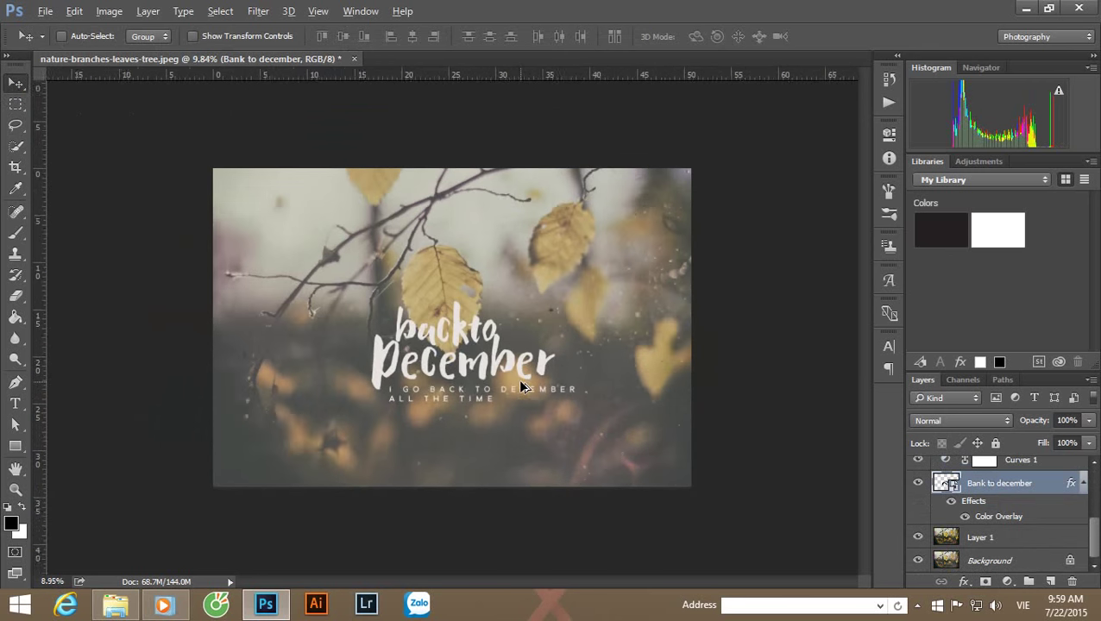
pyautogui.scroll(2, 521, 387)
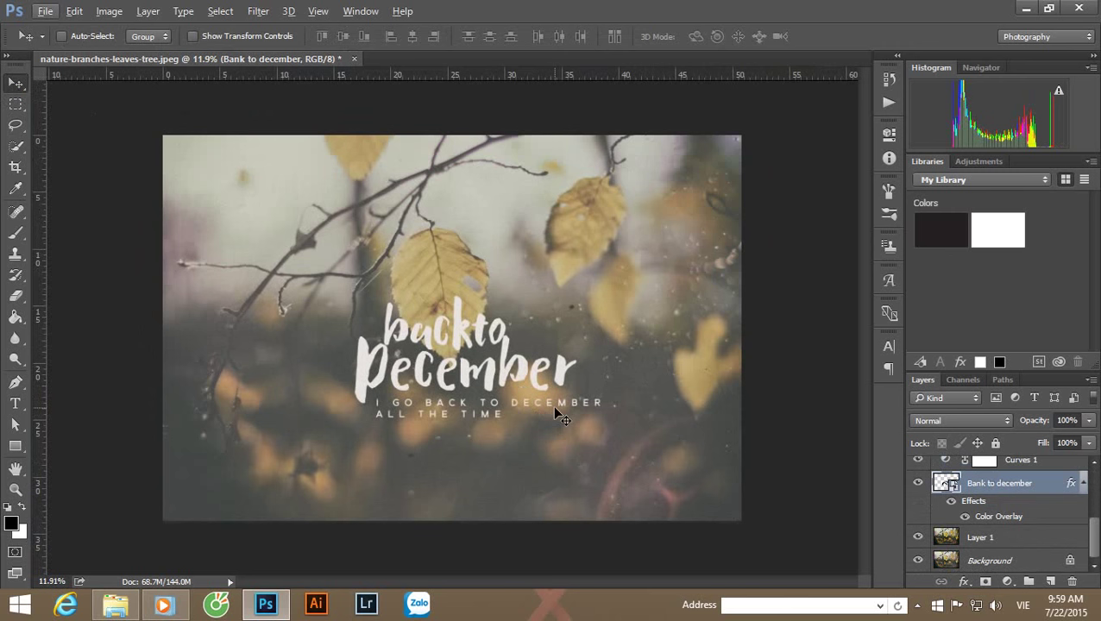
pyautogui.scroll(-3, 459, 376)
pyautogui.scroll(2, 459, 377)
pyautogui.scroll(1, 458, 376)
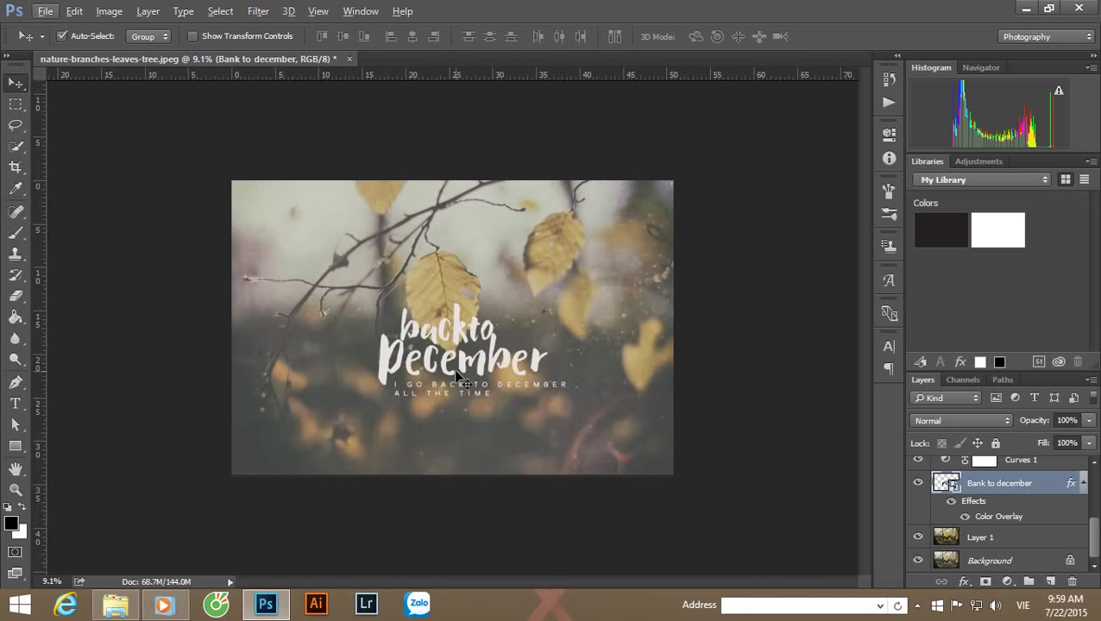
# Step: Enlarge the Bank to december lettering slightly with Free Transform and shift it a little lower on the photo
pyautogui.hotkey('ctrl', 't')
pyautogui.moveTo(572, 411); pyautogui.dragTo(580, 417)
pyautogui.press('Return')
pyautogui.press('v')
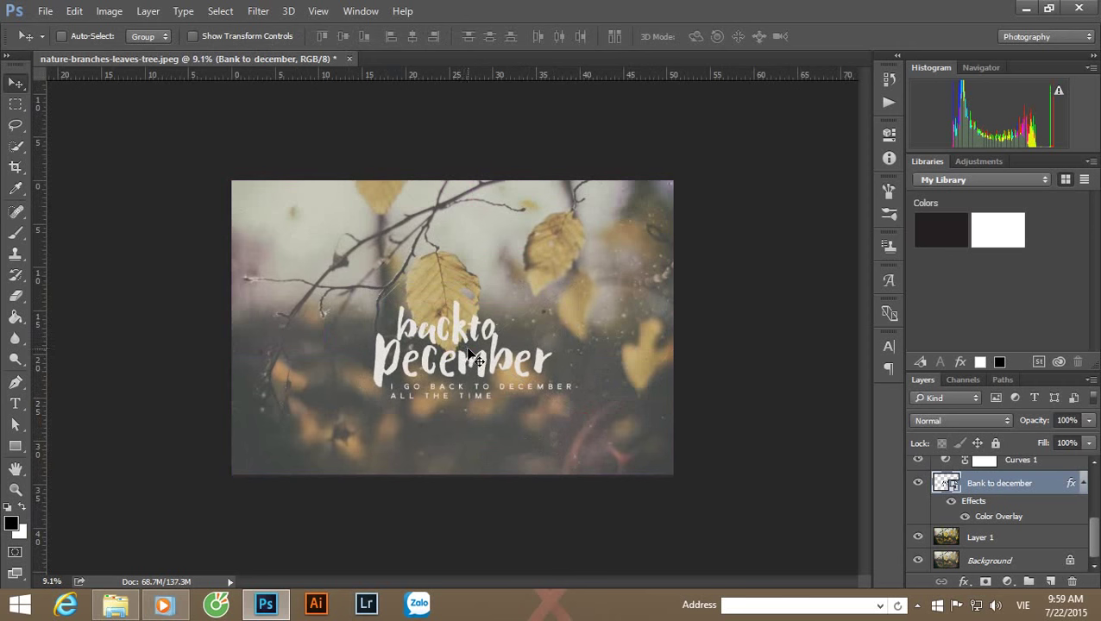
pyautogui.moveTo(467, 348); pyautogui.dragTo(467, 355)
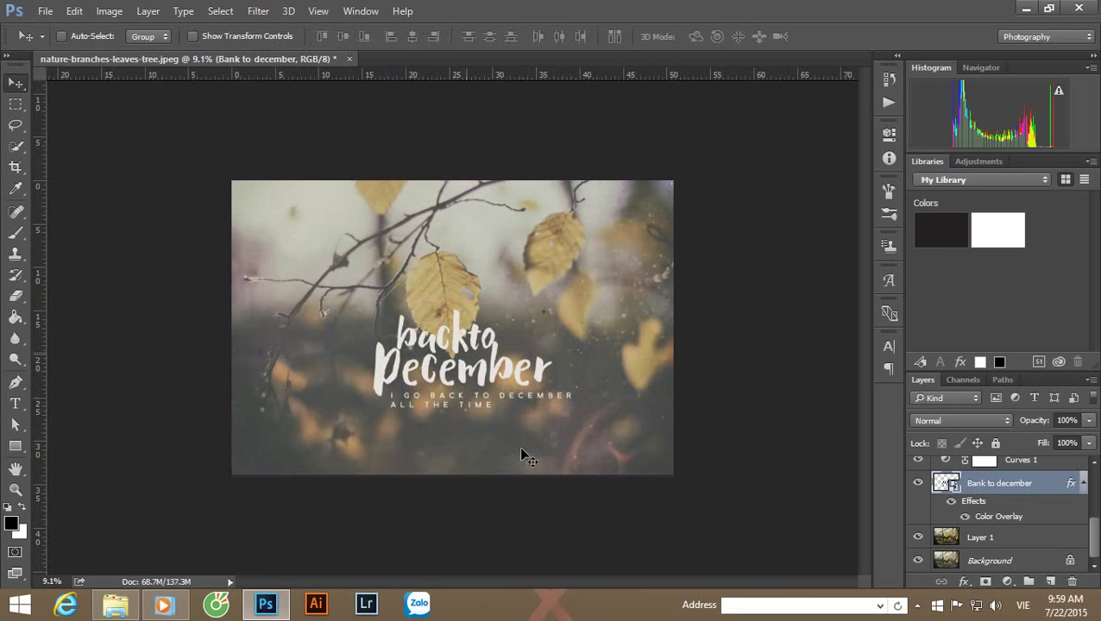
# Step: Convert the Bank to december layer with its colour overlay into a new smart object
pyautogui.scroll(3, 521, 455)
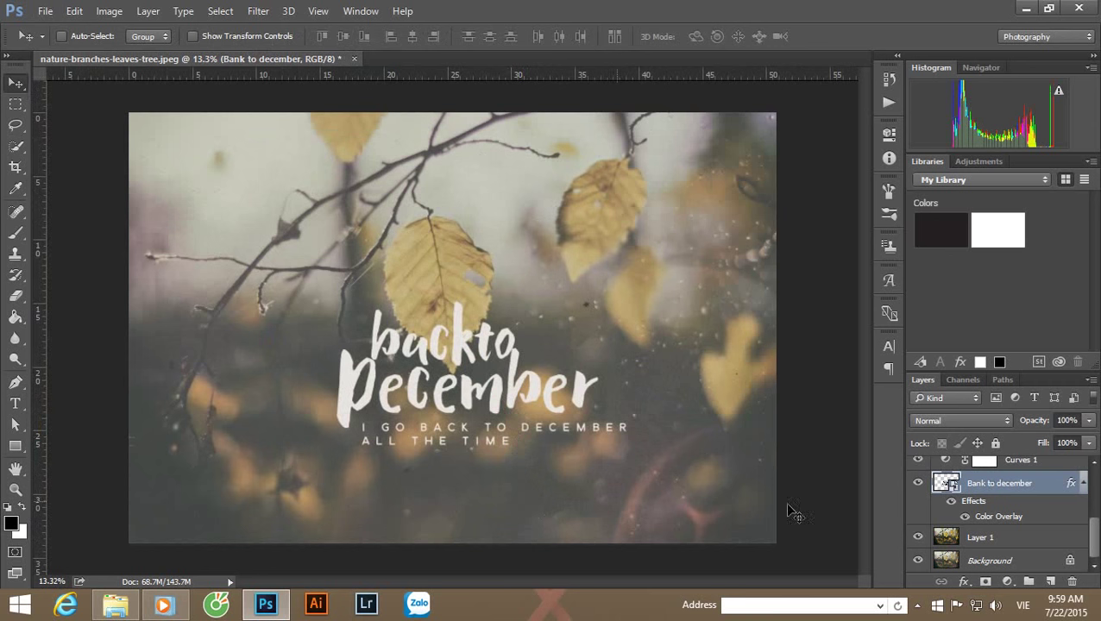
pyautogui.rightClick(996, 486)
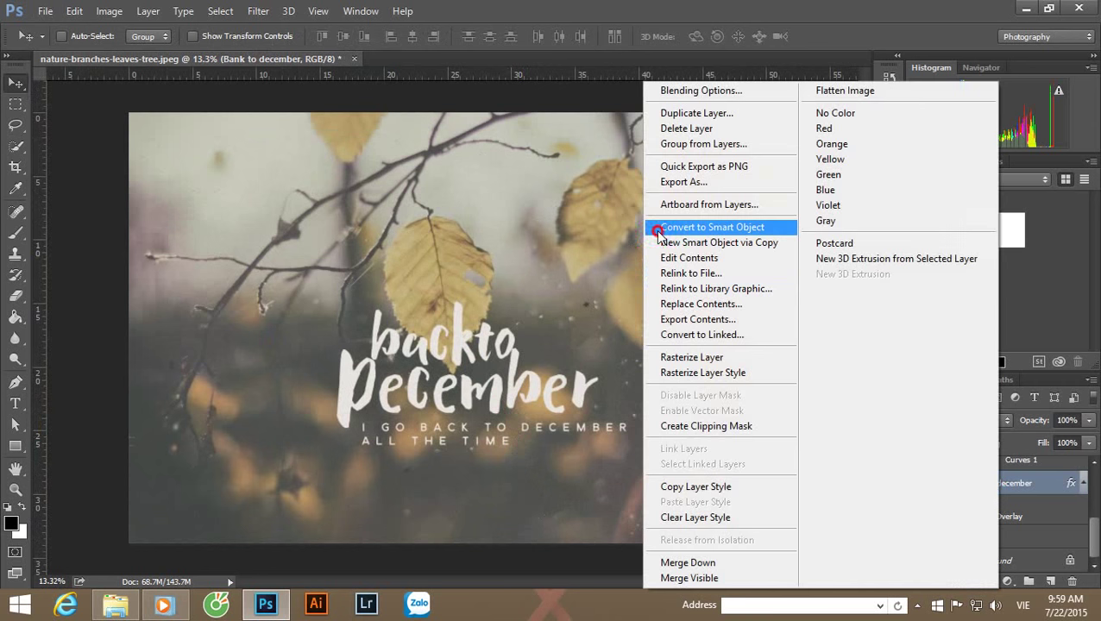
pyautogui.click(654, 226)
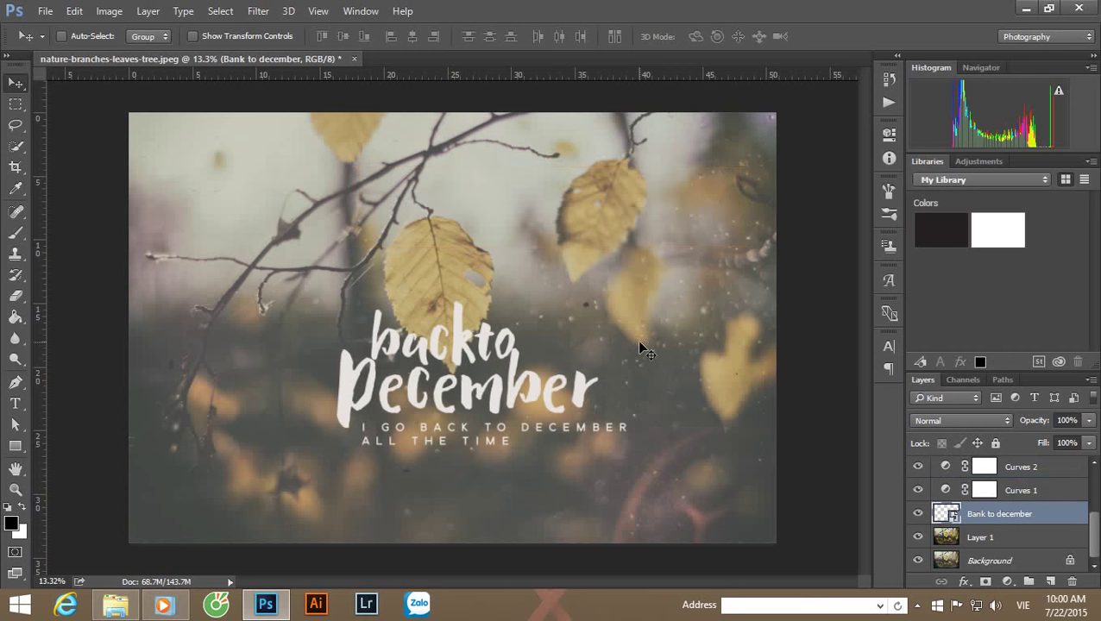
# Step: Start a text layer just below the lettering, using the iCiel Smoothy Sans font at 6 pt
pyautogui.press('t')
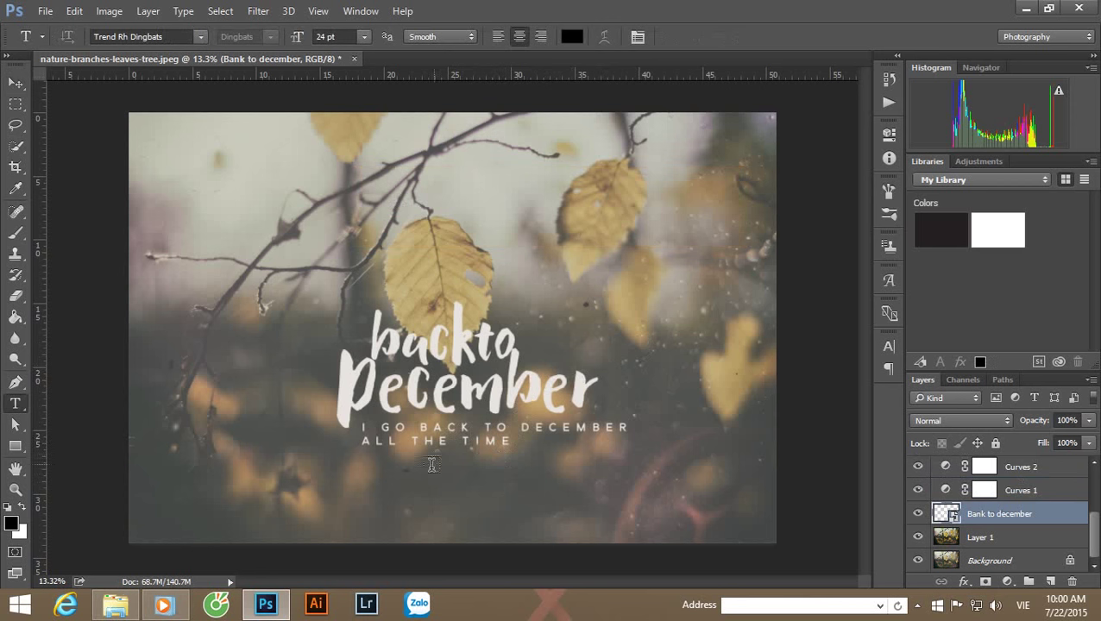
pyautogui.click(429, 472)
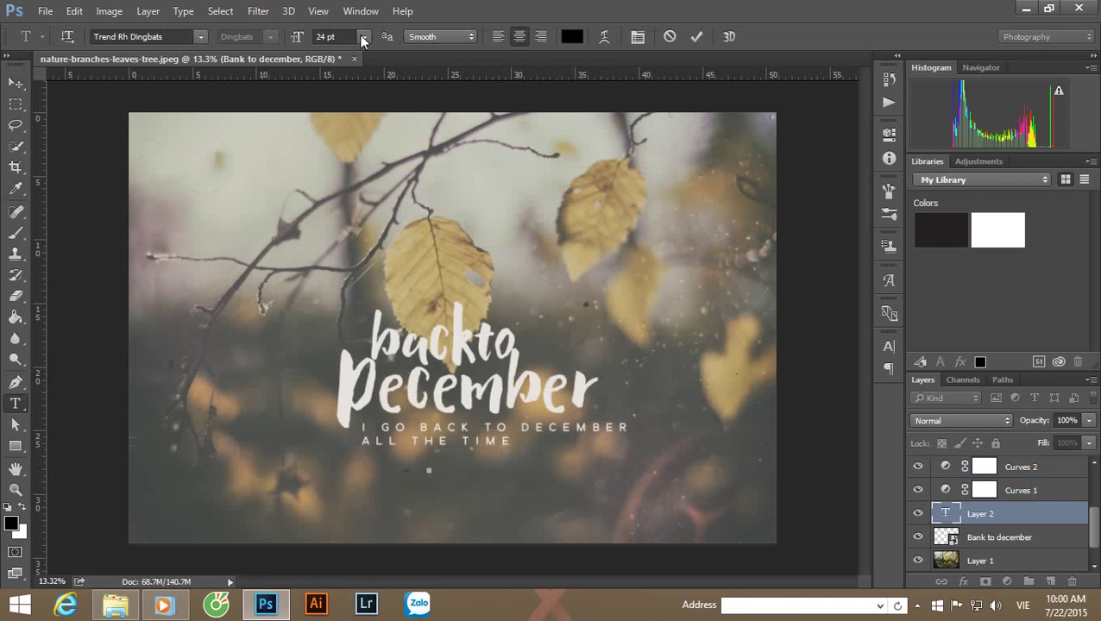
pyautogui.click(363, 37)
pyautogui.click(339, 76)
pyautogui.click(167, 37)
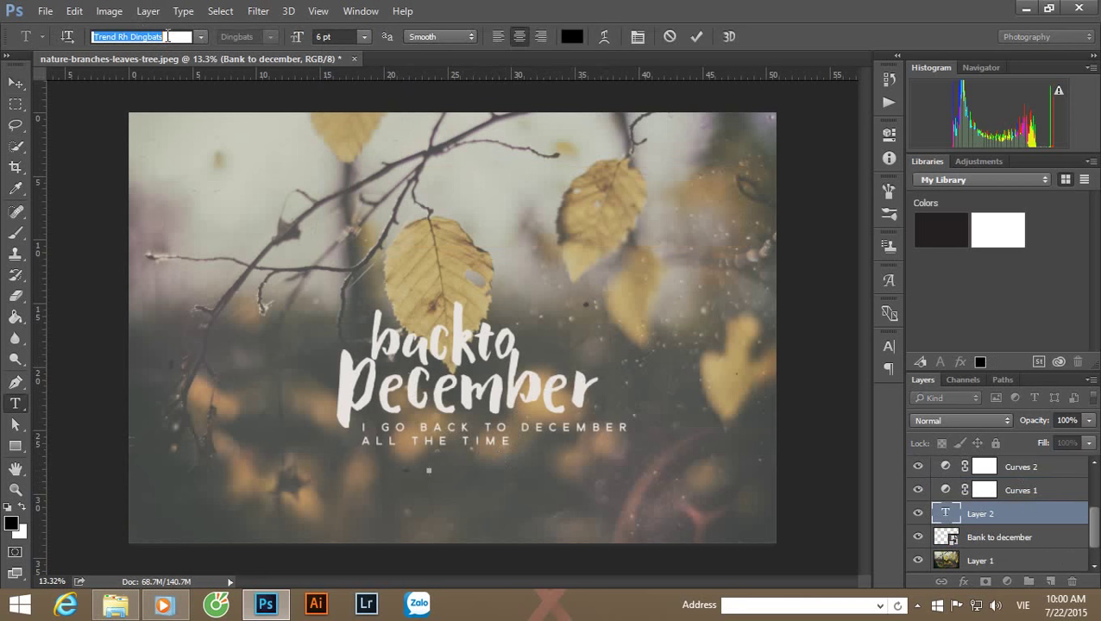
pyautogui.write('ic')
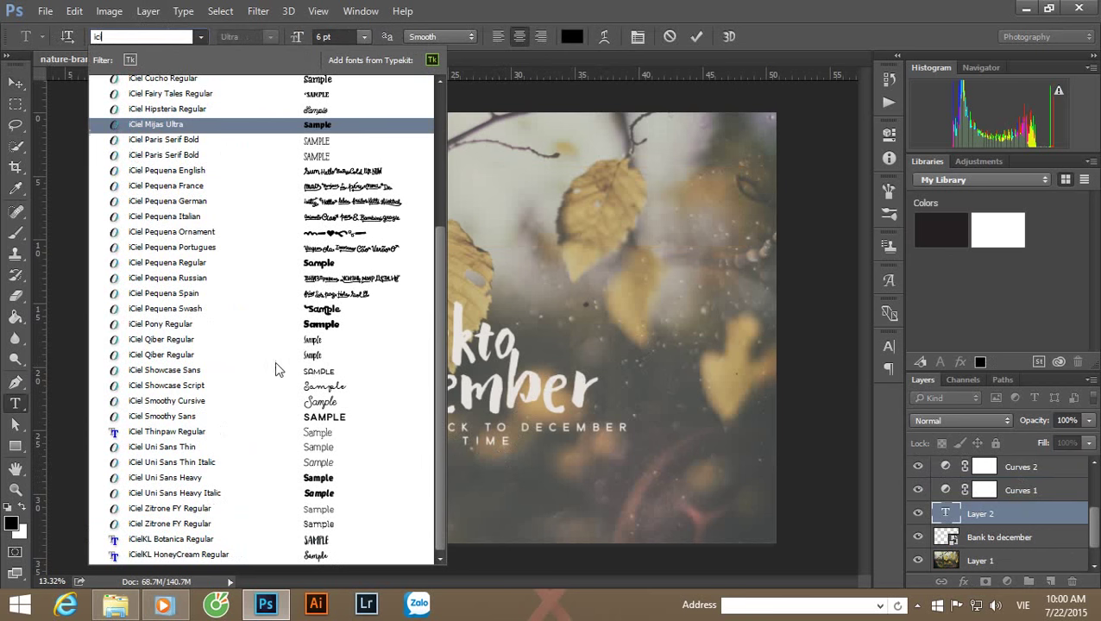
pyautogui.click(332, 417)
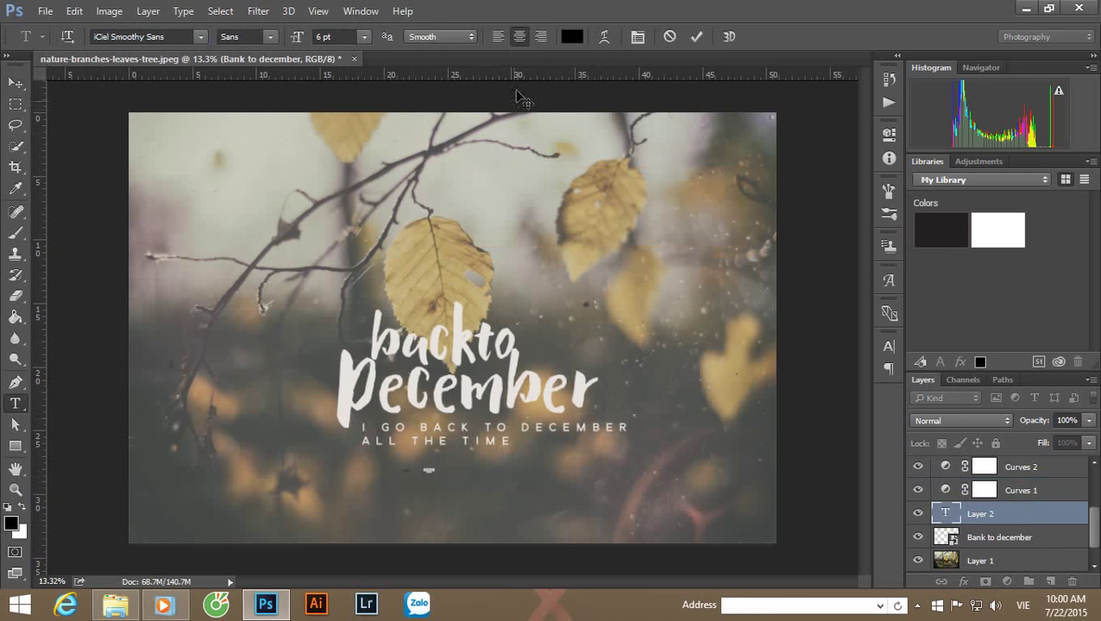
# Step: Set the text colour to white (ffffff) and enter "design" as the text
pyautogui.click(569, 38)
pyautogui.moveTo(634, 226); pyautogui.dragTo(507, 122)
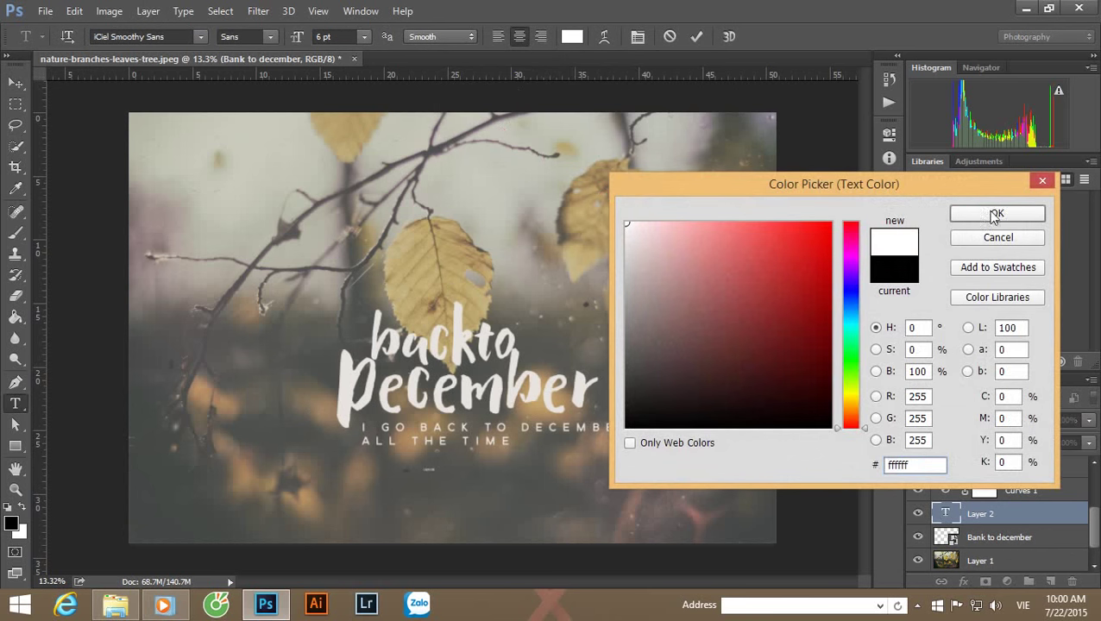
pyautogui.click(989, 219)
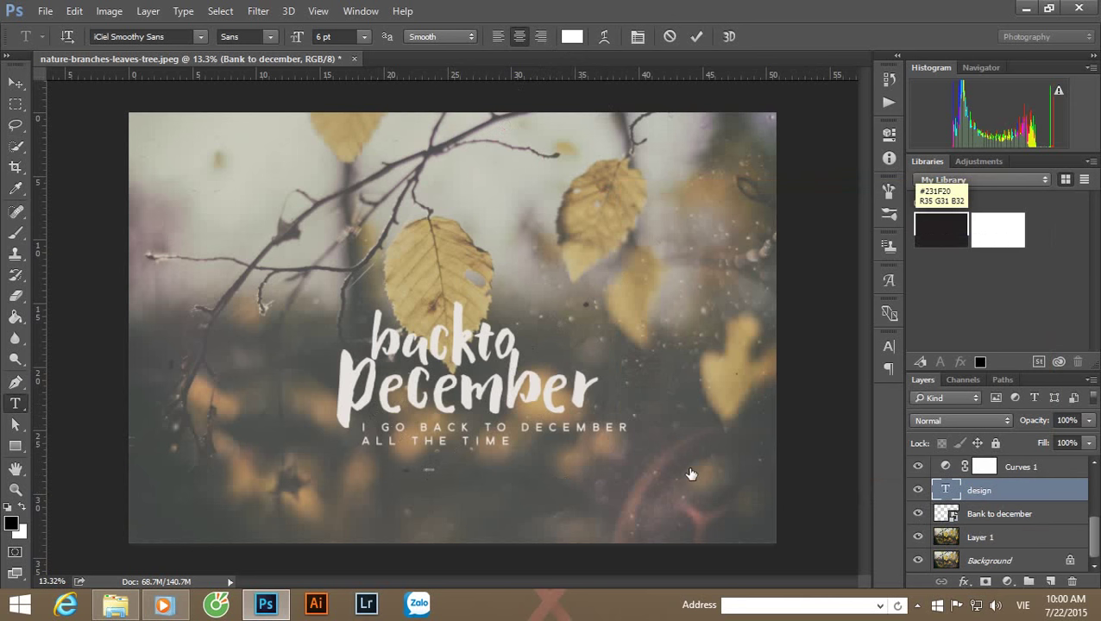
pyautogui.hotkey('alt', '[')
pyautogui.hotkey('ctrl', 'a')
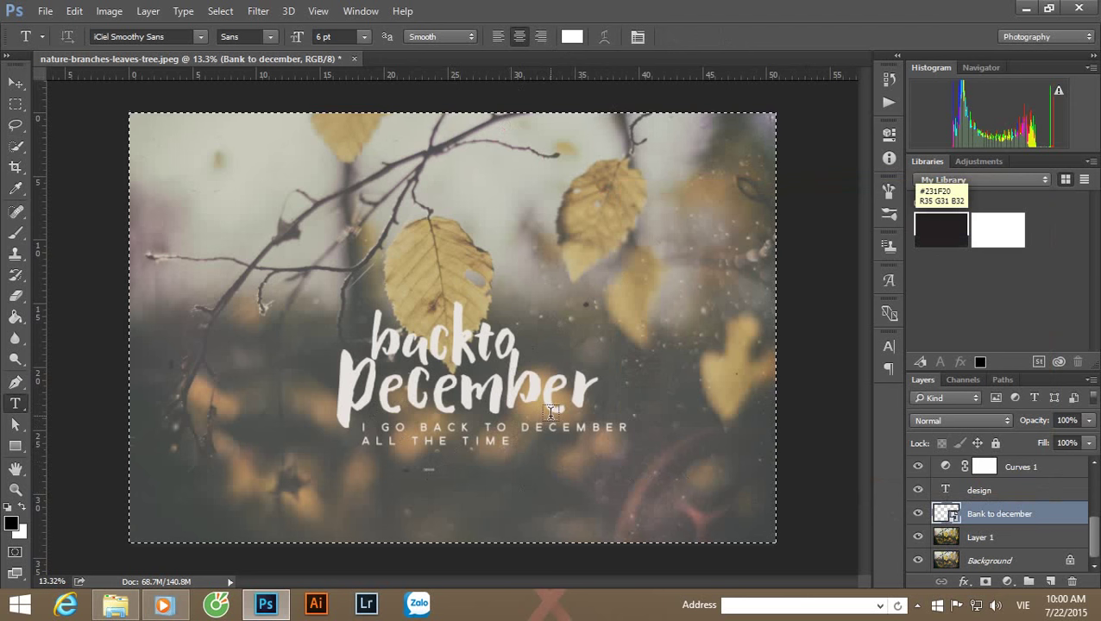
pyautogui.hotkey('ctrl', 'd')
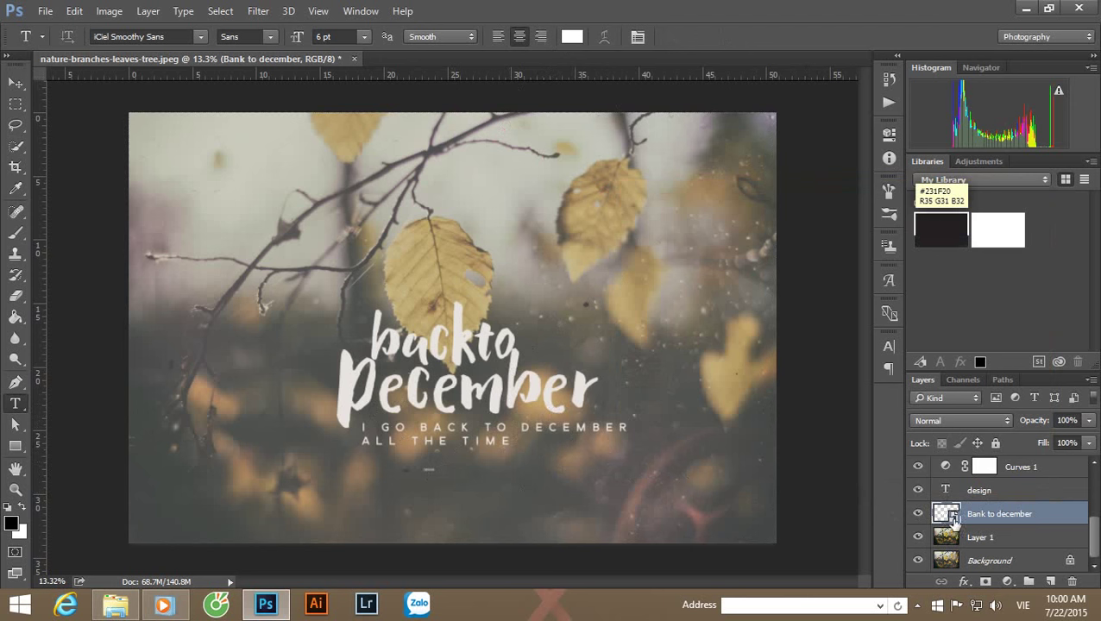
# Step: Increase the font size of the "design" text below the lettering to 12 pt
pyautogui.click(1000, 494)
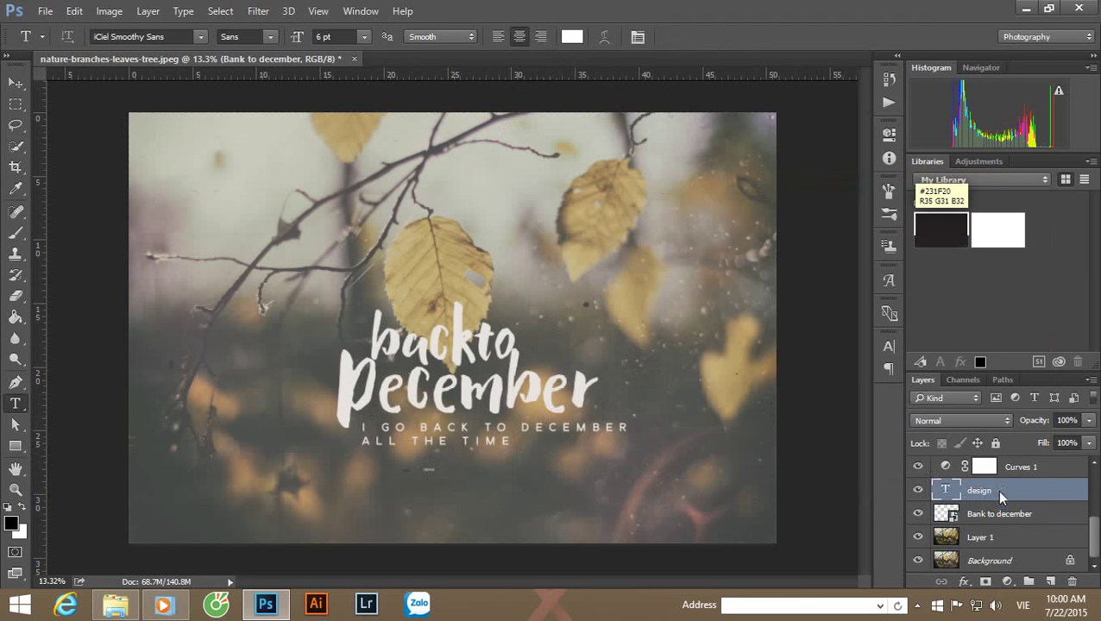
pyautogui.doubleClick(943, 489)
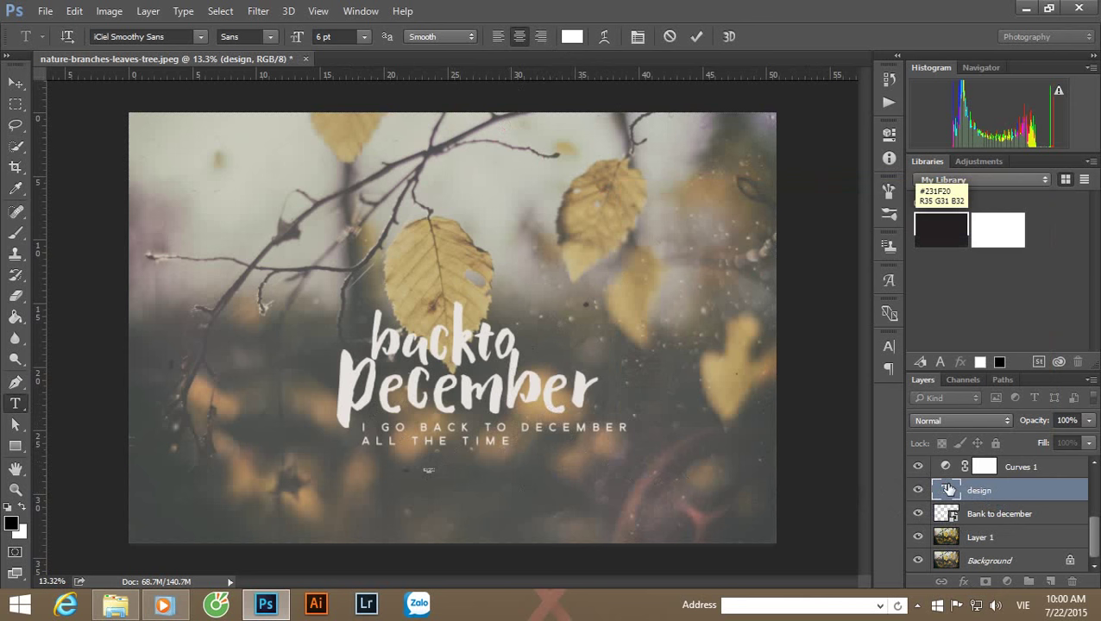
pyautogui.click(364, 36)
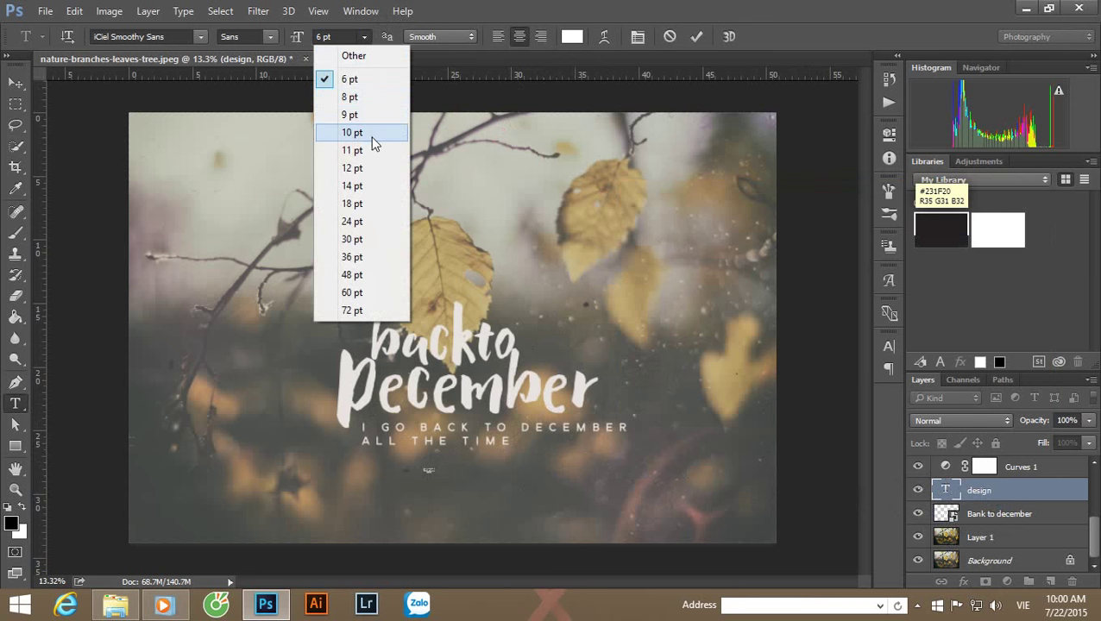
pyautogui.click(374, 168)
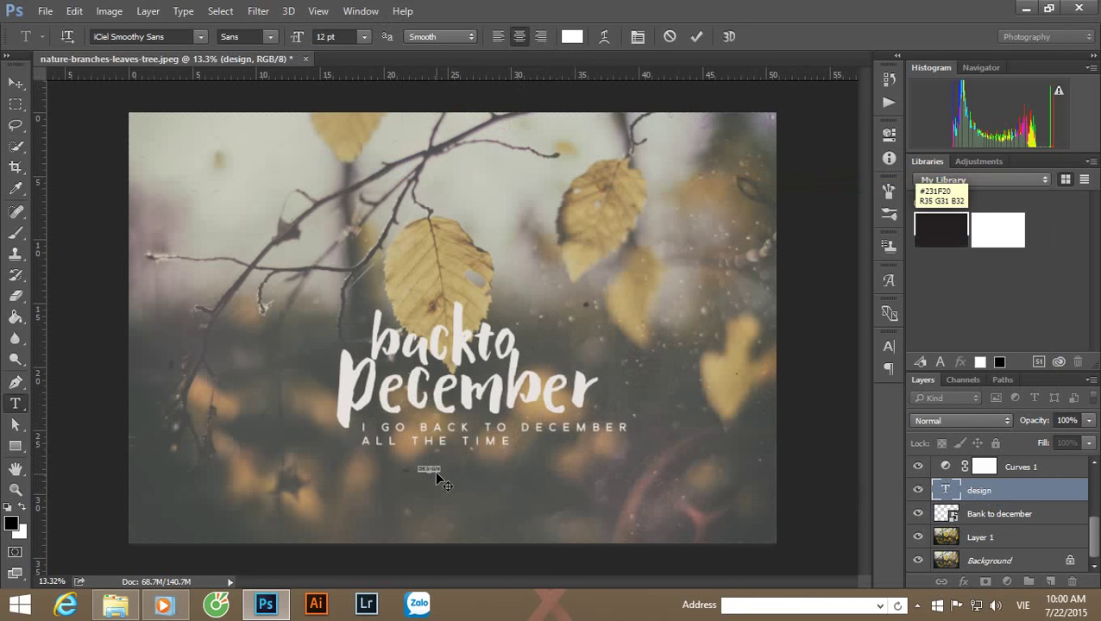
pyautogui.scroll(2, 461, 479)
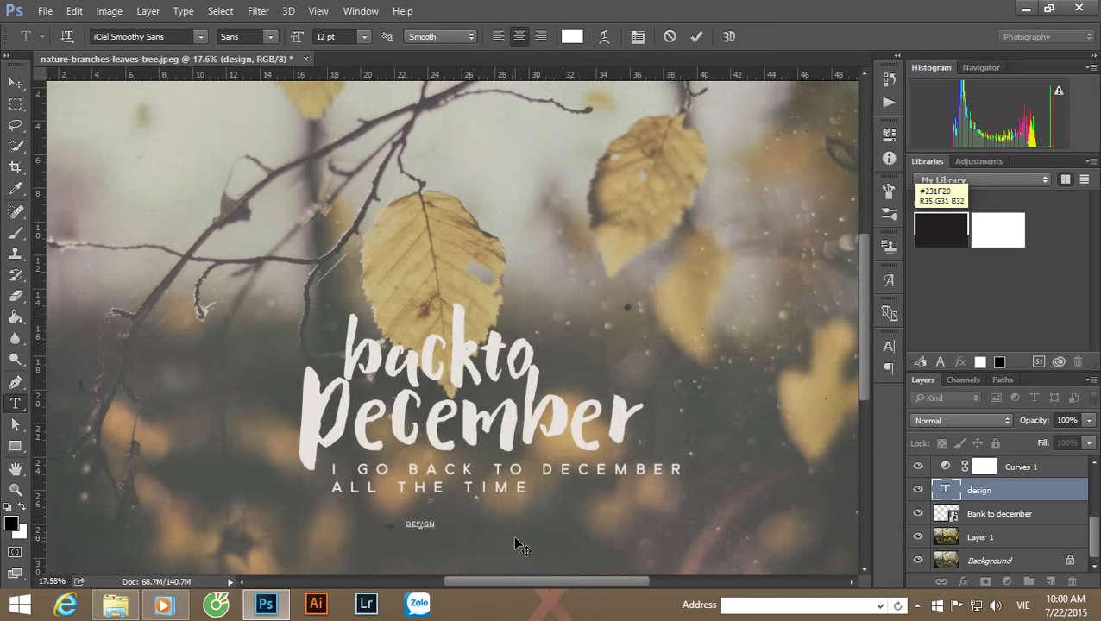
pyautogui.scroll(3, 513, 535)
pyautogui.scroll(2, 491, 500)
pyautogui.scroll(-3, 483, 422)
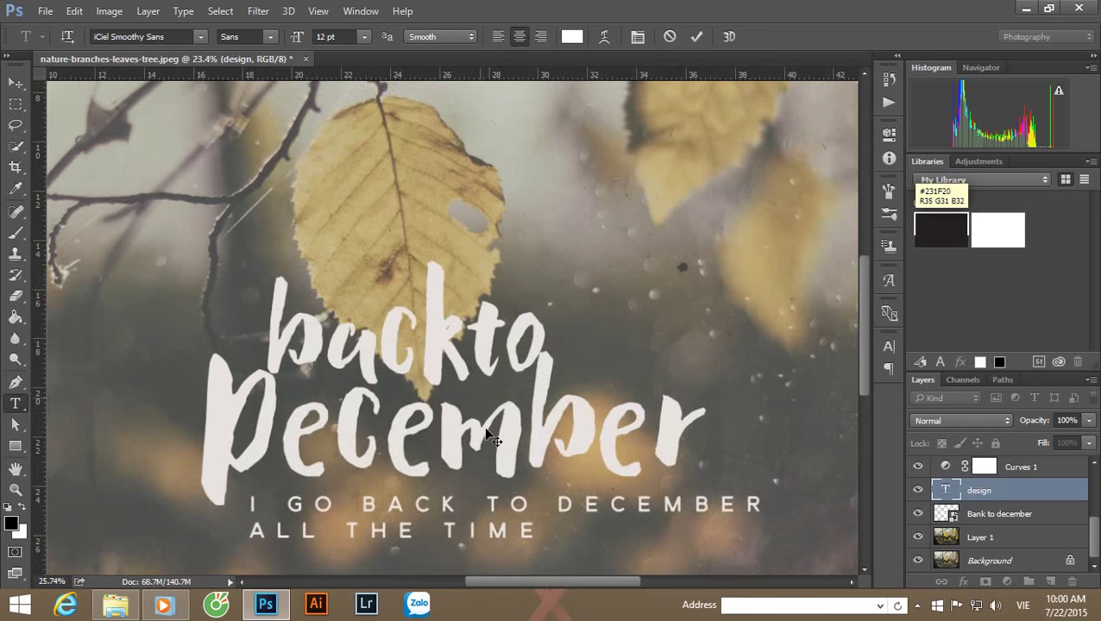
pyautogui.scroll(-2, 485, 438)
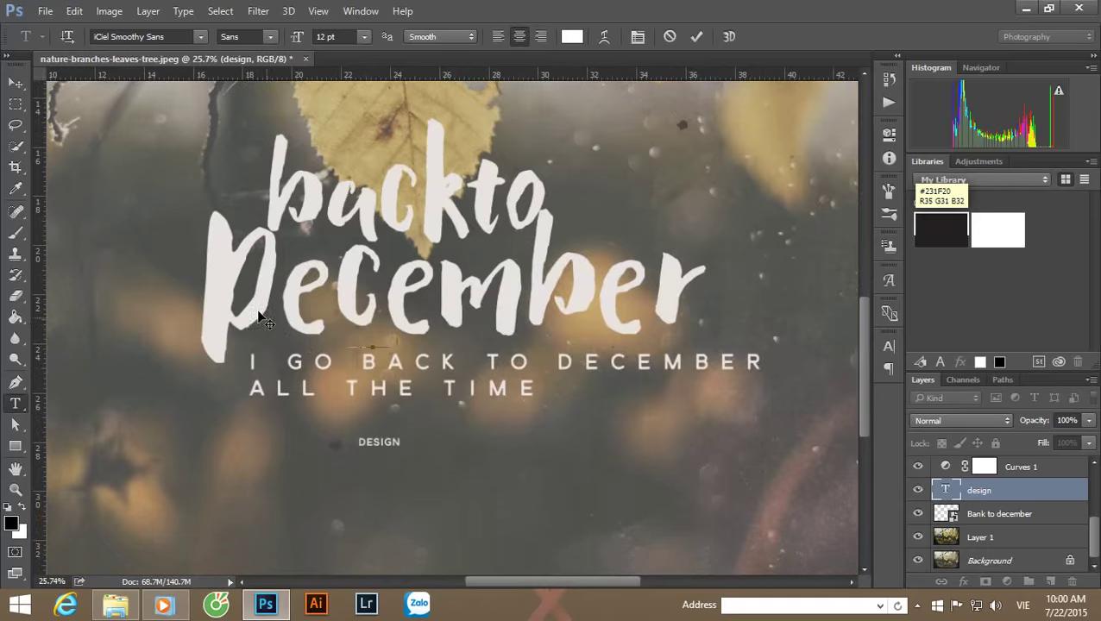
# Step: Move the "design" text up closer to the lettering and extend it with "by" and the designer's full name
pyautogui.click(16, 82)
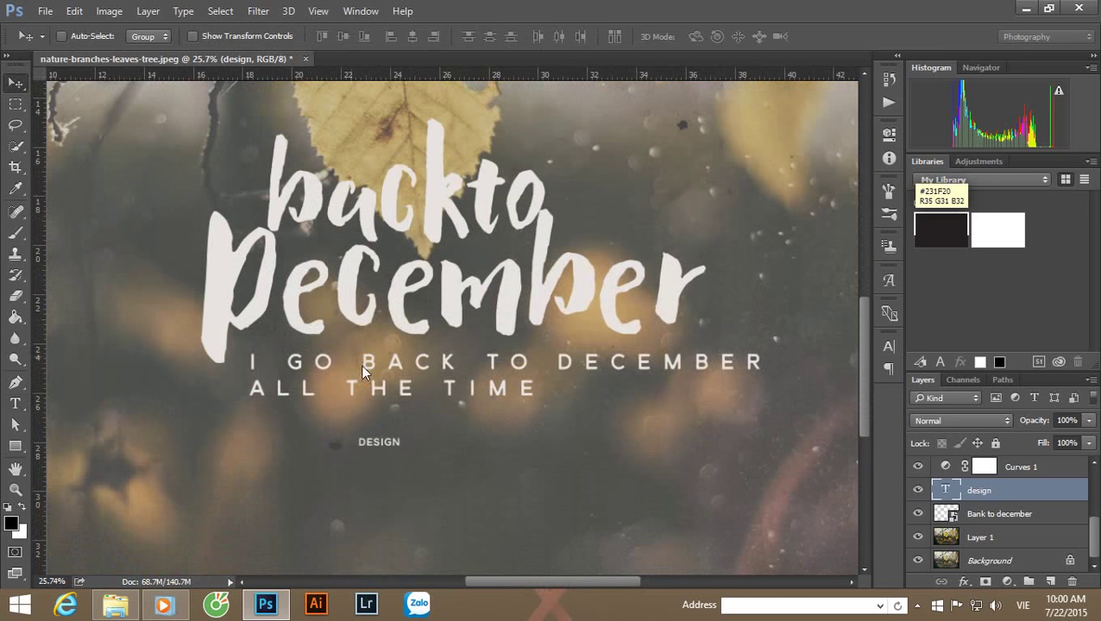
pyautogui.moveTo(388, 422); pyautogui.dragTo(405, 530)
pyautogui.doubleClick(946, 489)
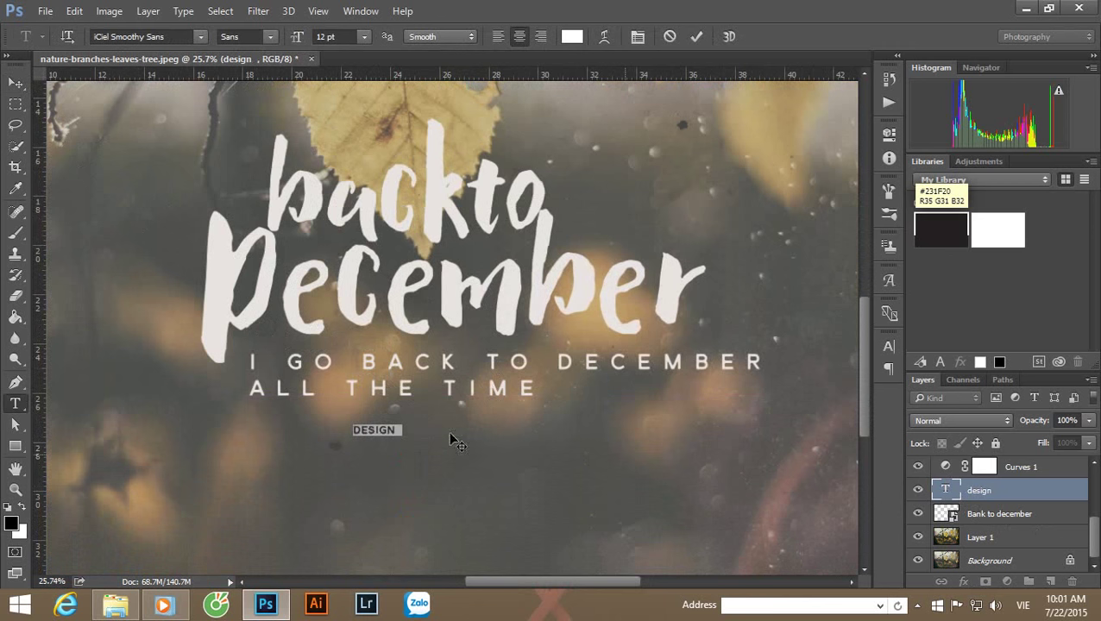
pyautogui.click(407, 432)
pyautogui.write('BY NG')
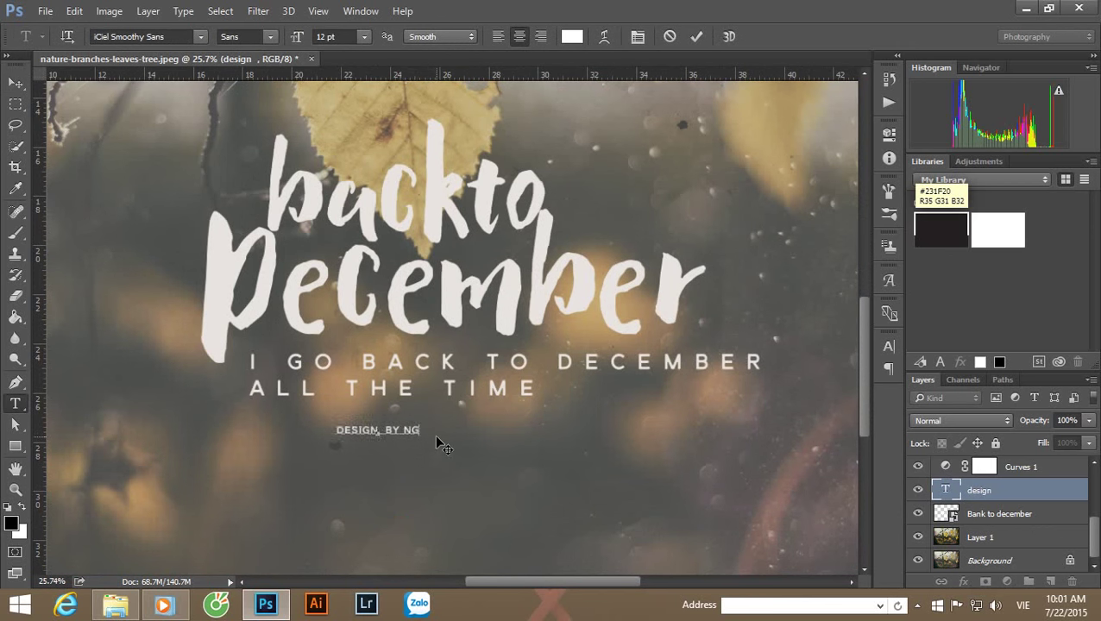
pyautogui.write('UYENC')
pyautogui.press('BackSpace')
pyautogui.press('BackSpace')
pyautogui.press('BackSpace')
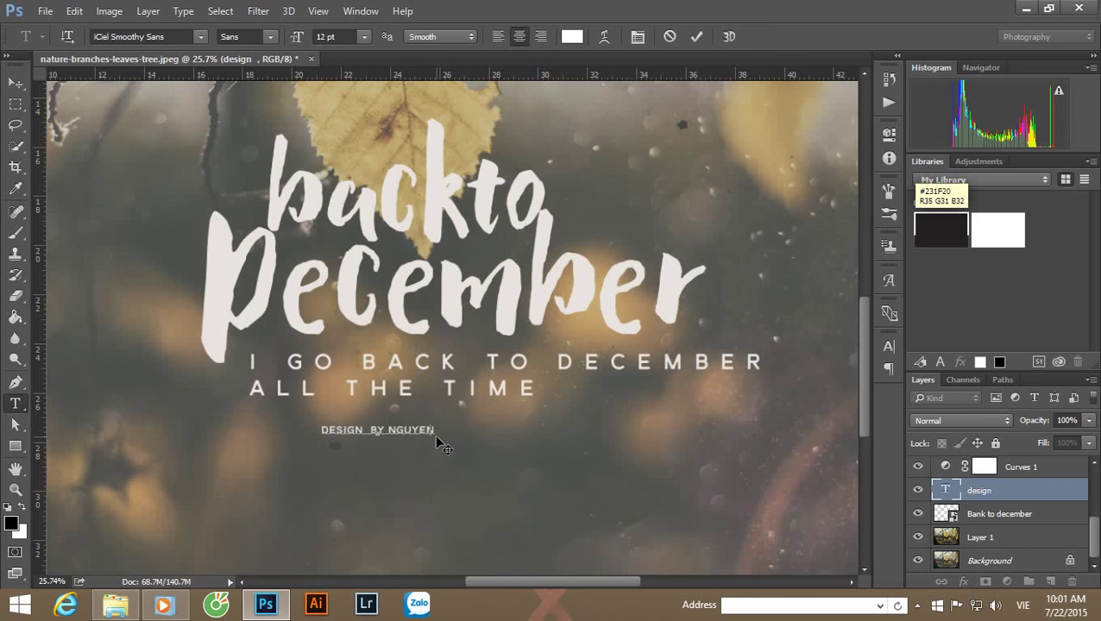
pyautogui.write('ỄN VĂN')
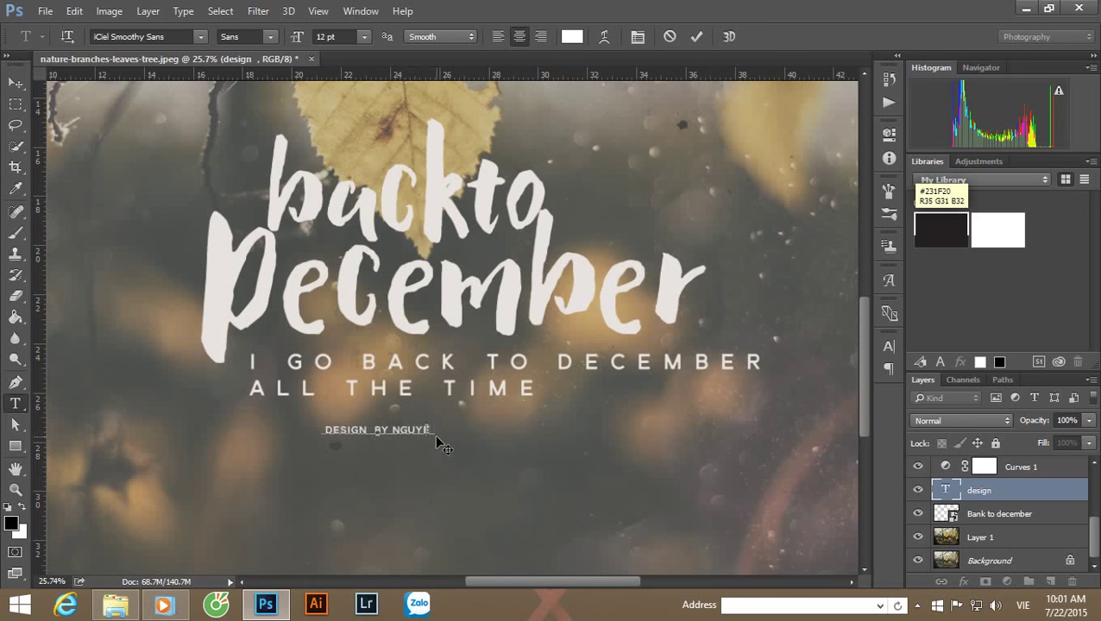
pyautogui.write(' LINH')
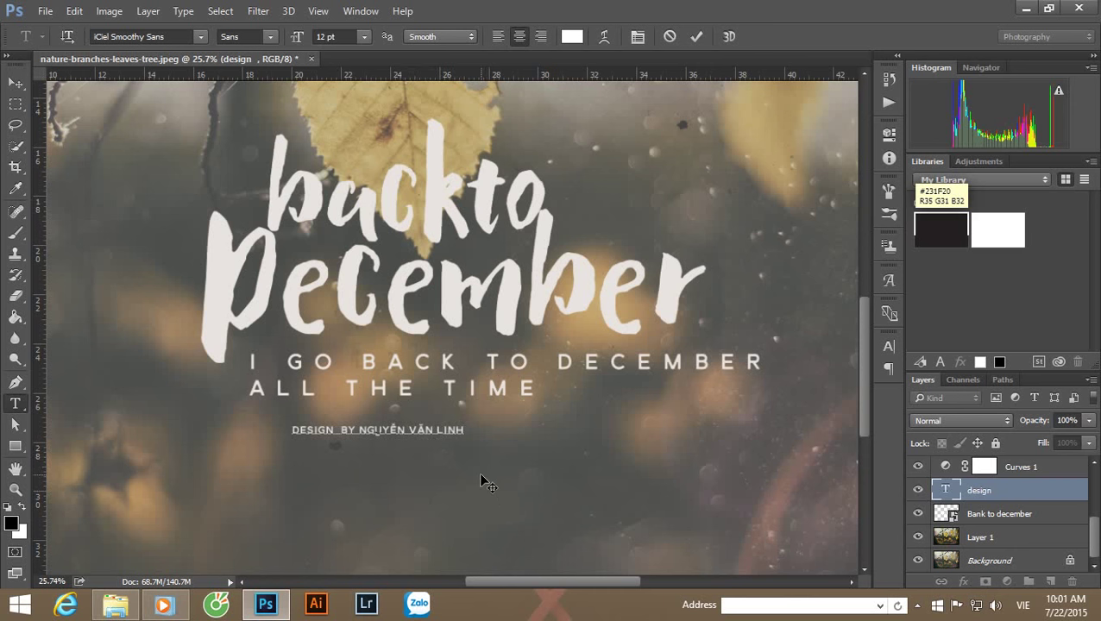
# Step: Widen the letter tracking of the whole design credit, trying 500 before setting it to 1000
pyautogui.hotkey('ctrl', 'a')
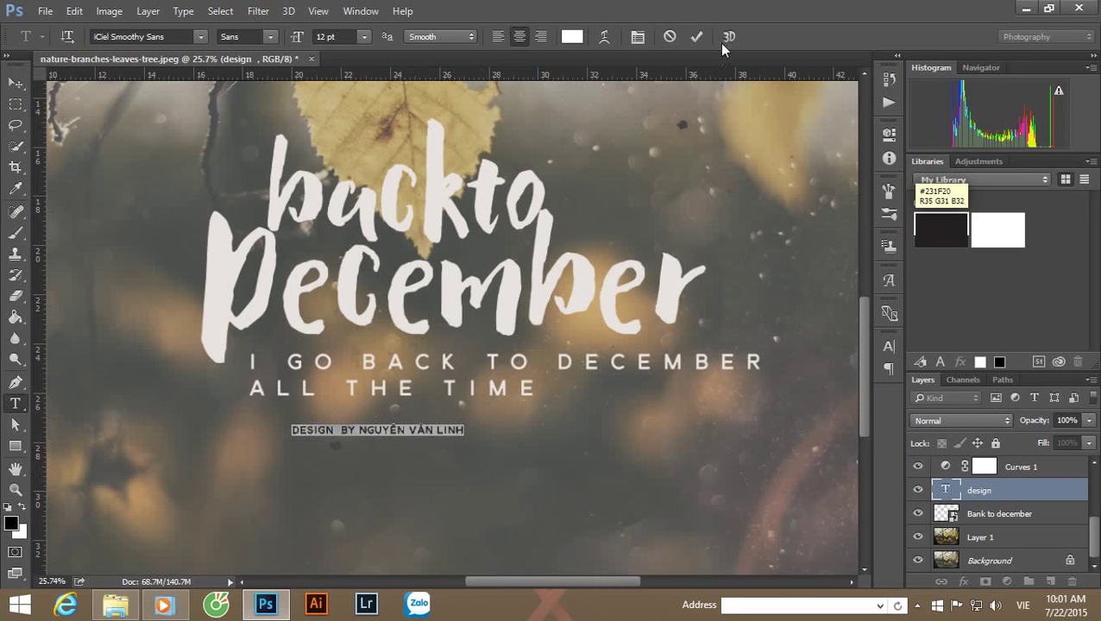
pyautogui.click(890, 348)
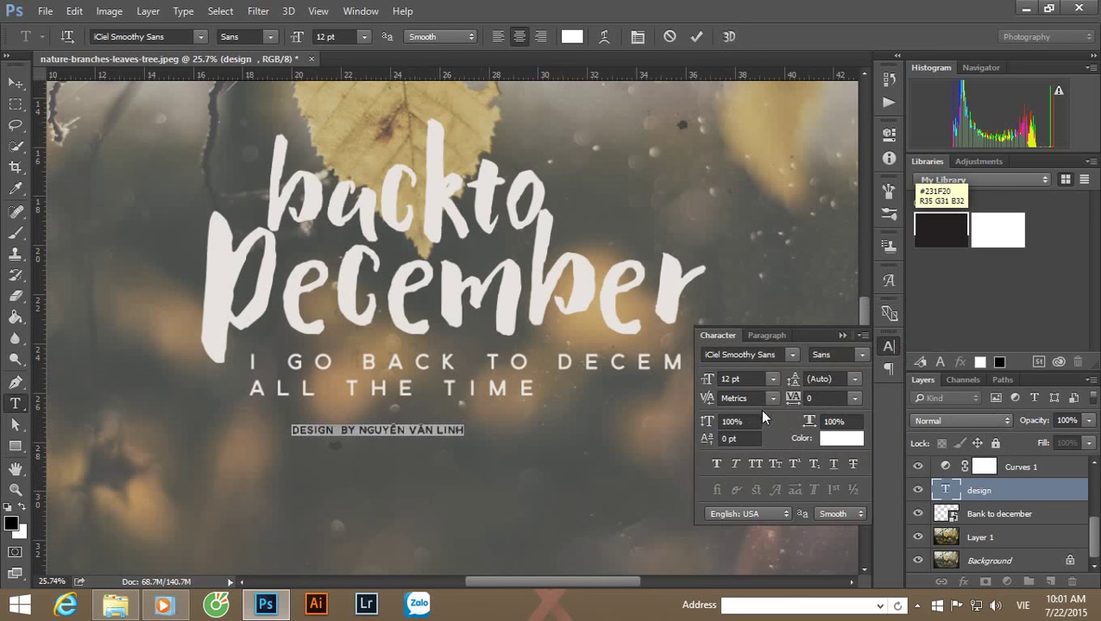
pyautogui.doubleClick(835, 397)
pyautogui.write('500')
pyautogui.press('Return')
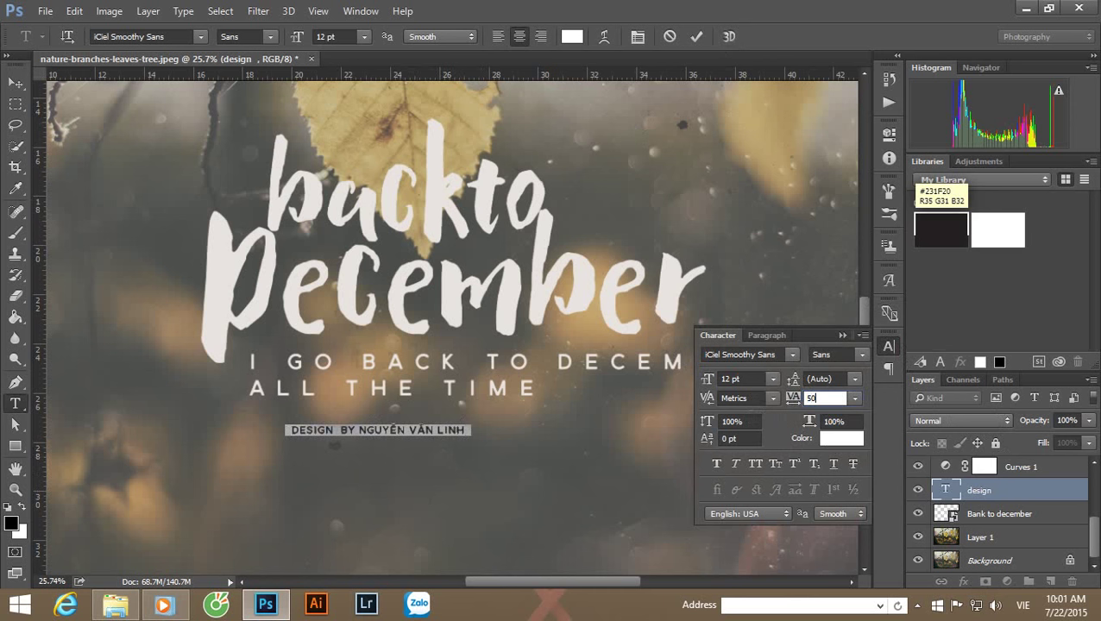
pyautogui.click(822, 401)
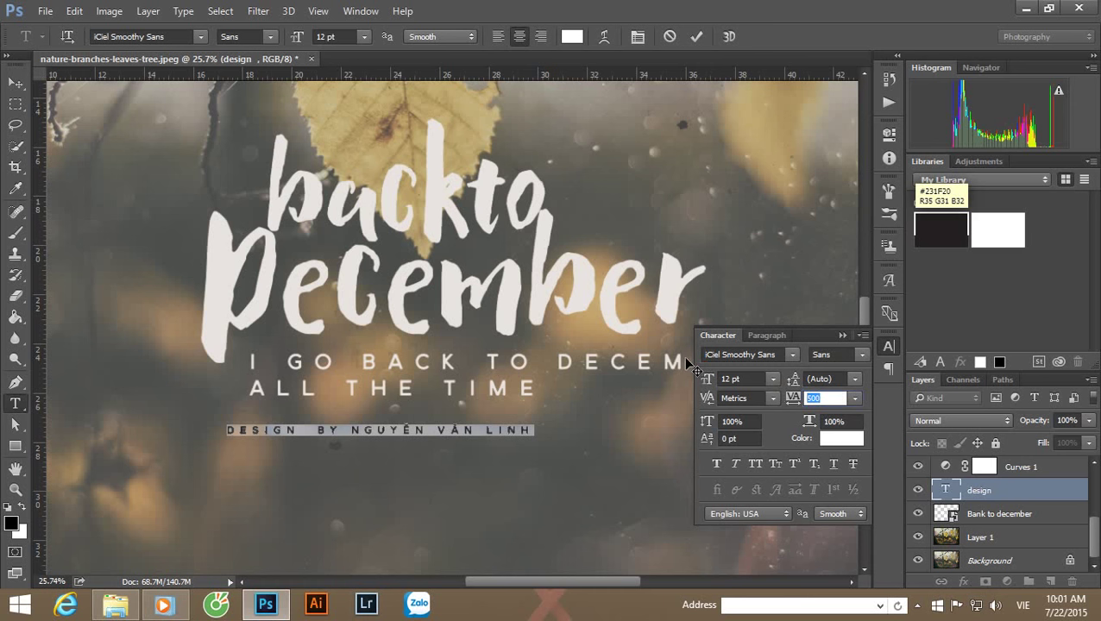
pyautogui.write('100')
pyautogui.press('Return')
pyautogui.click(833, 399)
pyautogui.write('1000')
pyautogui.press('Return')
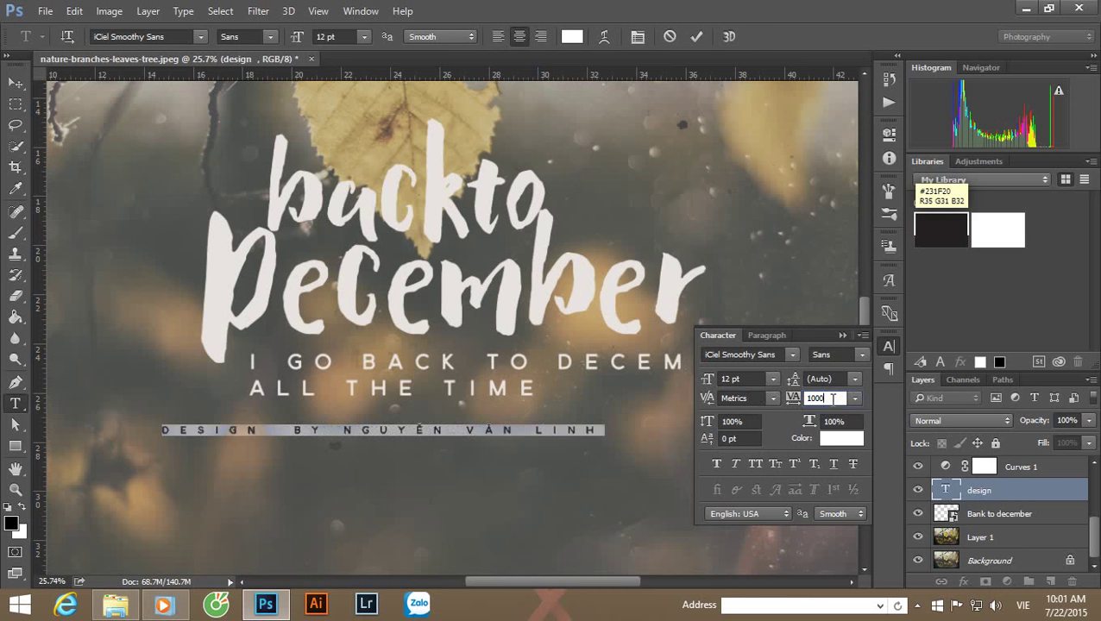
# Step: Move the spaced credit line directly beneath "ALL THE TIME", aligned with the start of that line
pyautogui.click(13, 85)
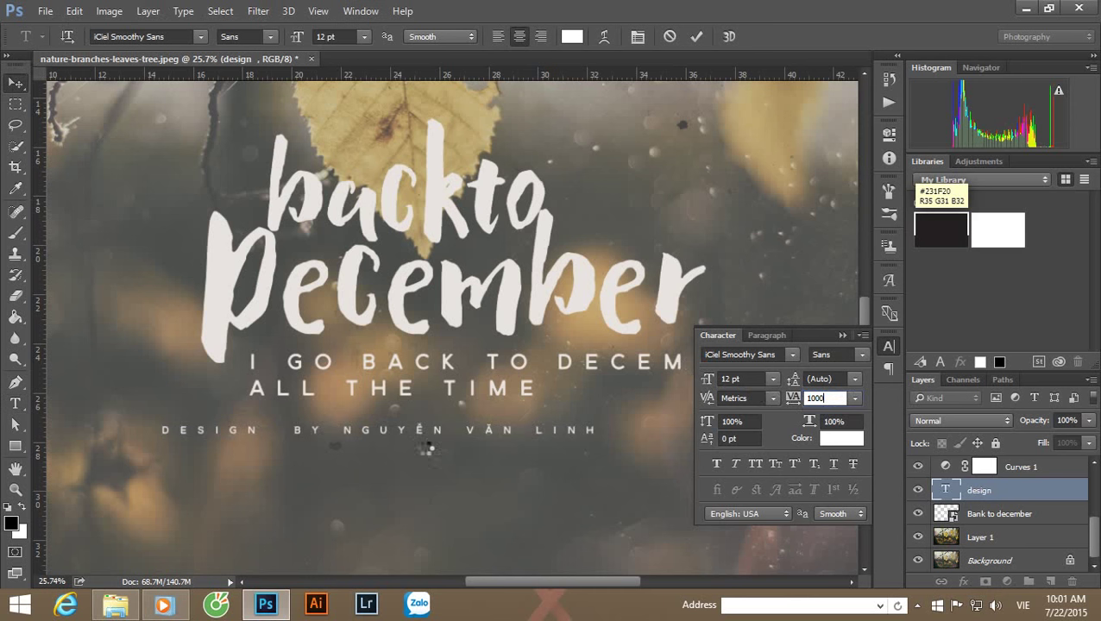
pyautogui.moveTo(431, 430); pyautogui.dragTo(511, 408)
pyautogui.scroll(-2, 500, 454)
pyautogui.scroll(-3, 500, 454)
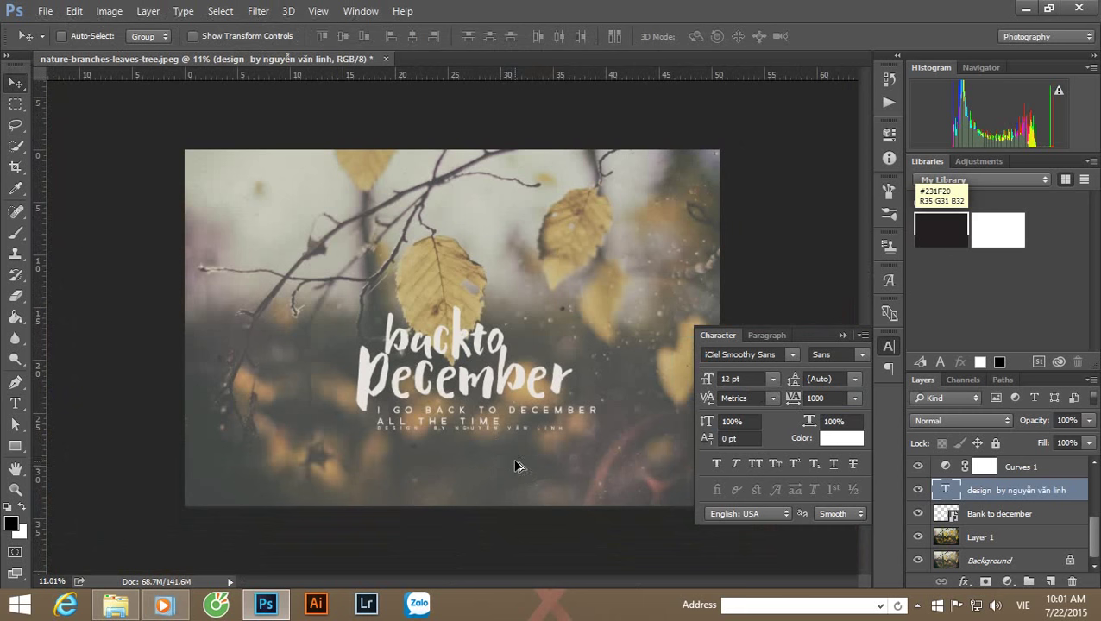
pyautogui.scroll(1, 514, 460)
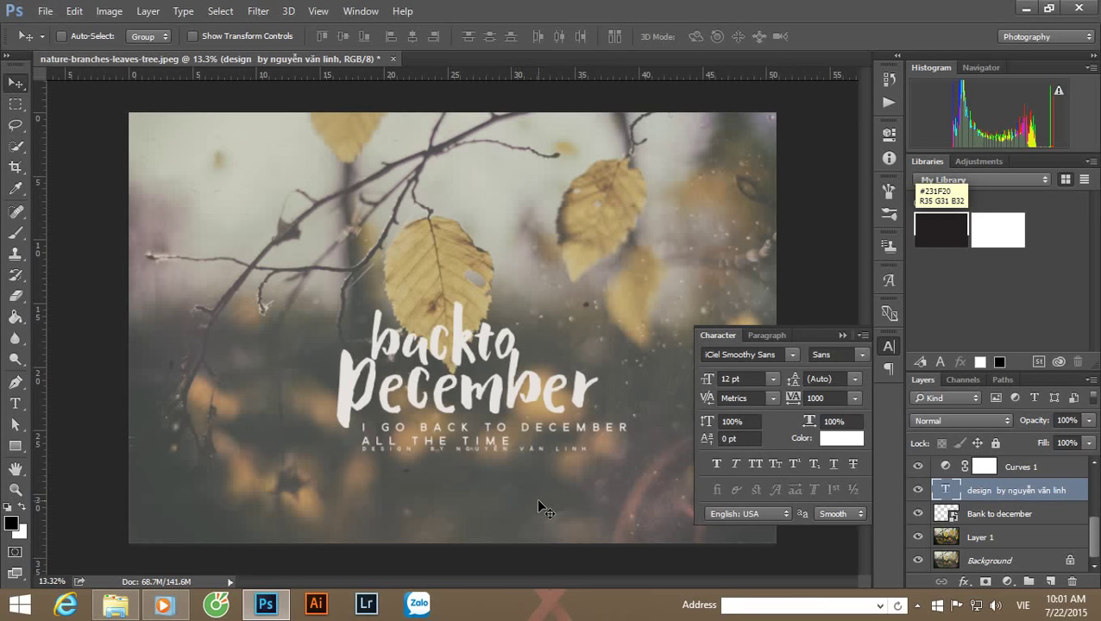
pyautogui.scroll(-4, 537, 501)
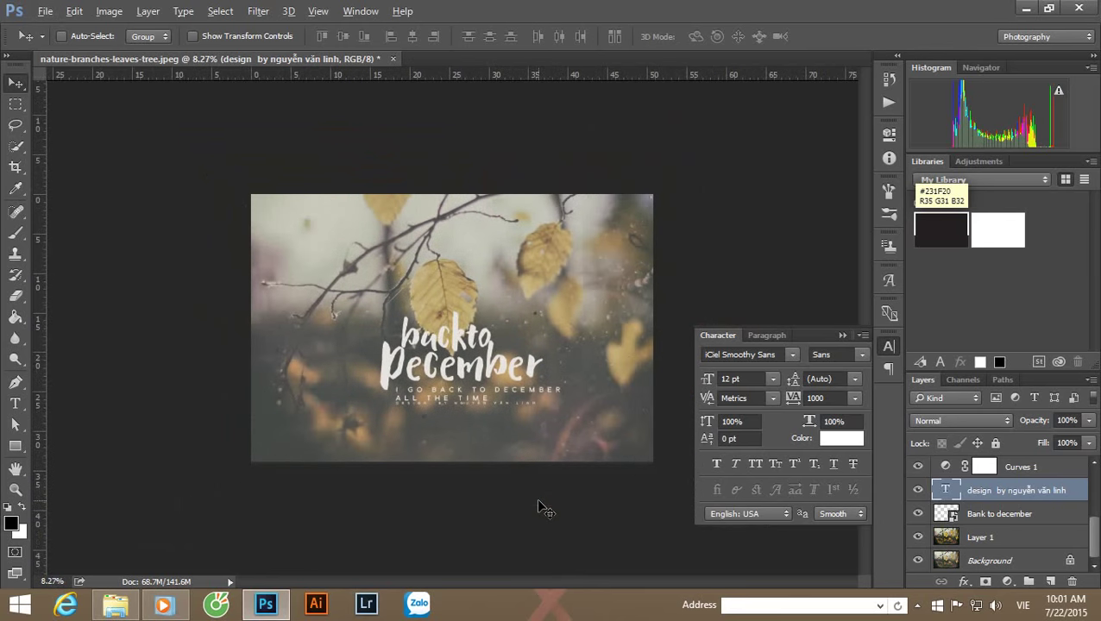
pyautogui.scroll(1, 528, 492)
pyautogui.scroll(-1, 531, 483)
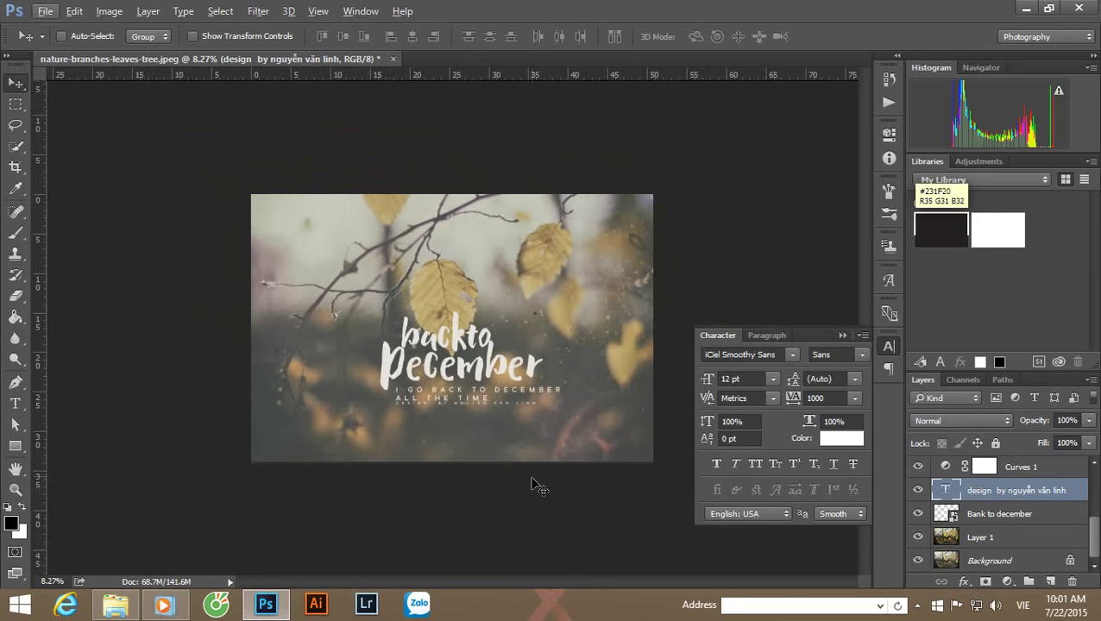
# Step: Place a black speckled texture image from the Nguyên liệu > Texture folder on drive E into the photo document
pyautogui.click(115, 604)
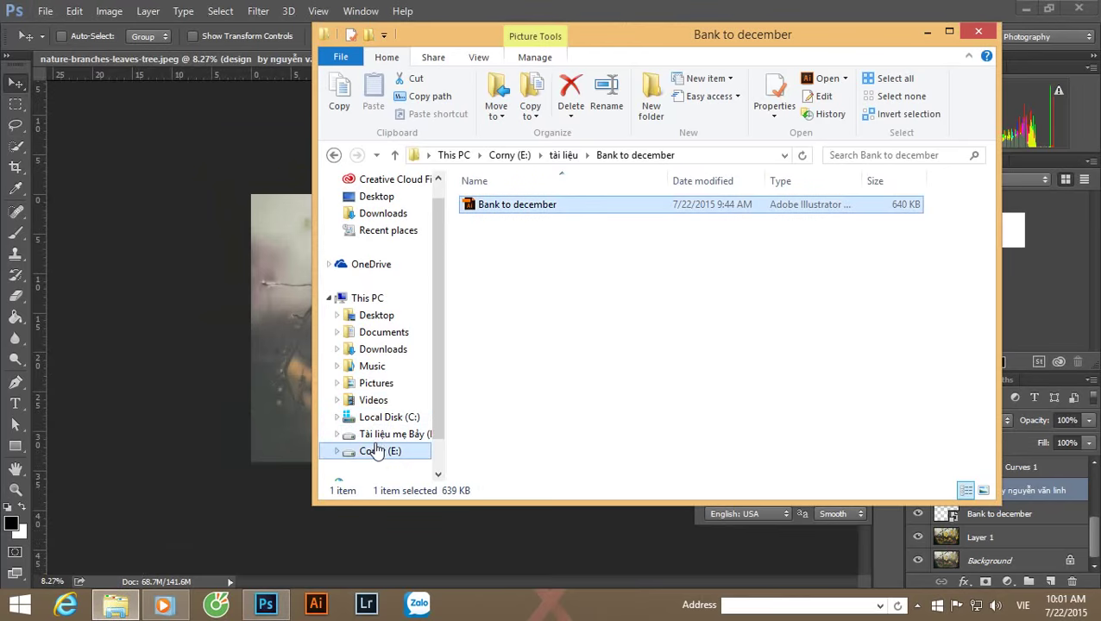
pyautogui.click(377, 451)
pyautogui.doubleClick(523, 386)
pyautogui.scroll(-3, 530, 389)
pyautogui.doubleClick(543, 469)
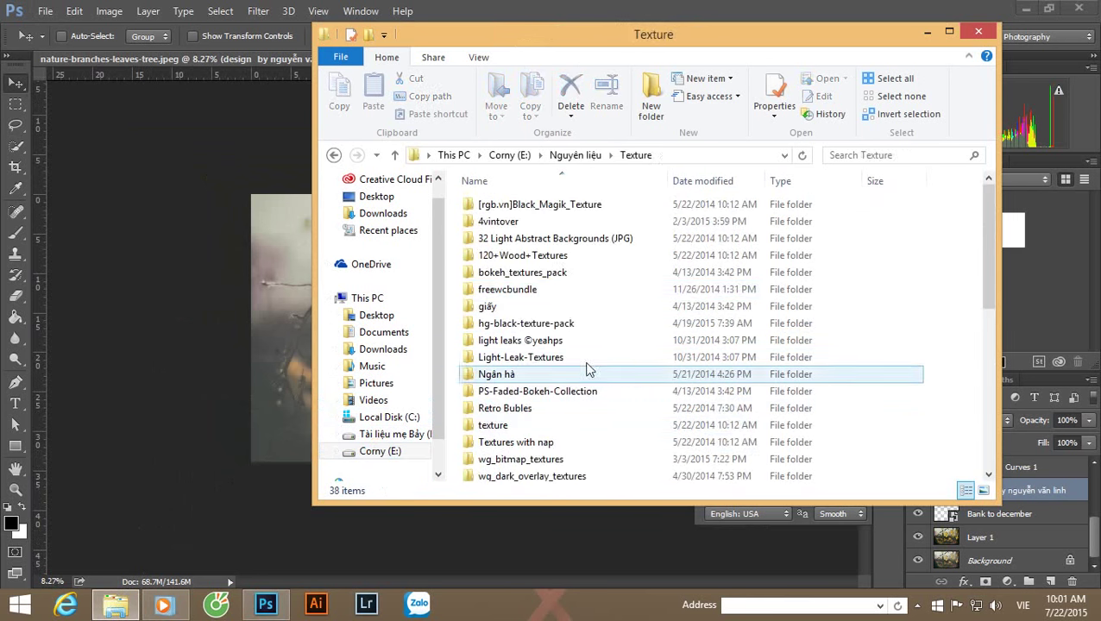
pyautogui.doubleClick(543, 207)
pyautogui.doubleClick(524, 212)
pyautogui.moveTo(506, 225); pyautogui.dragTo(204, 298)
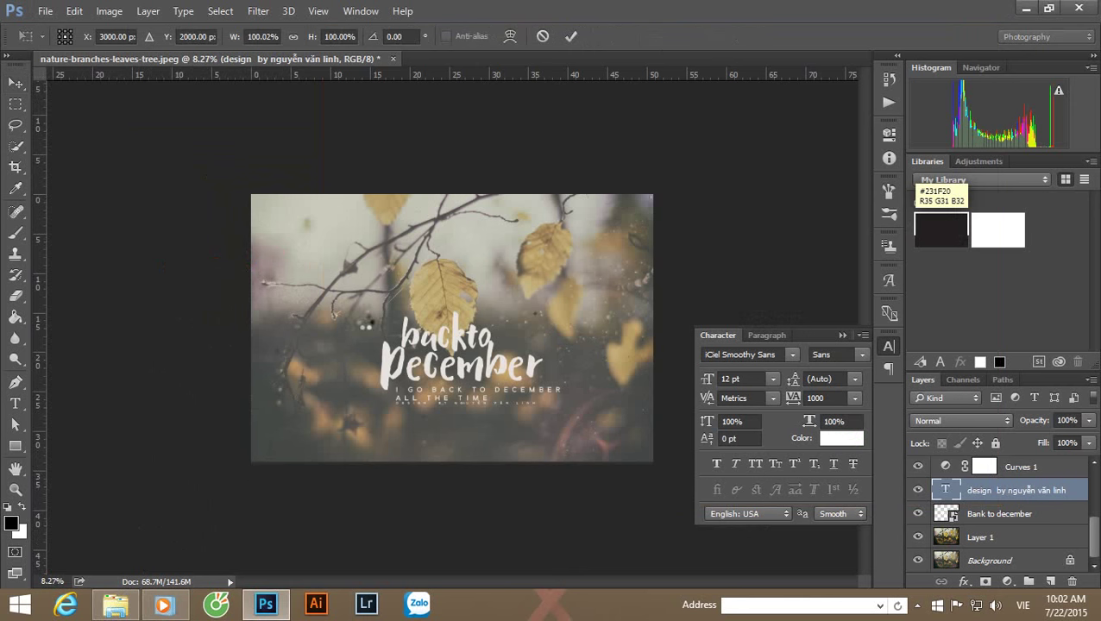
# Step: Enlarge the placed texture to cover the whole photo and set its blend mode to Lighten
pyautogui.moveTo(576, 462); pyautogui.dragTo(592, 206)
pyautogui.moveTo(589, 424); pyautogui.dragTo(656, 482)
pyautogui.press('Return')
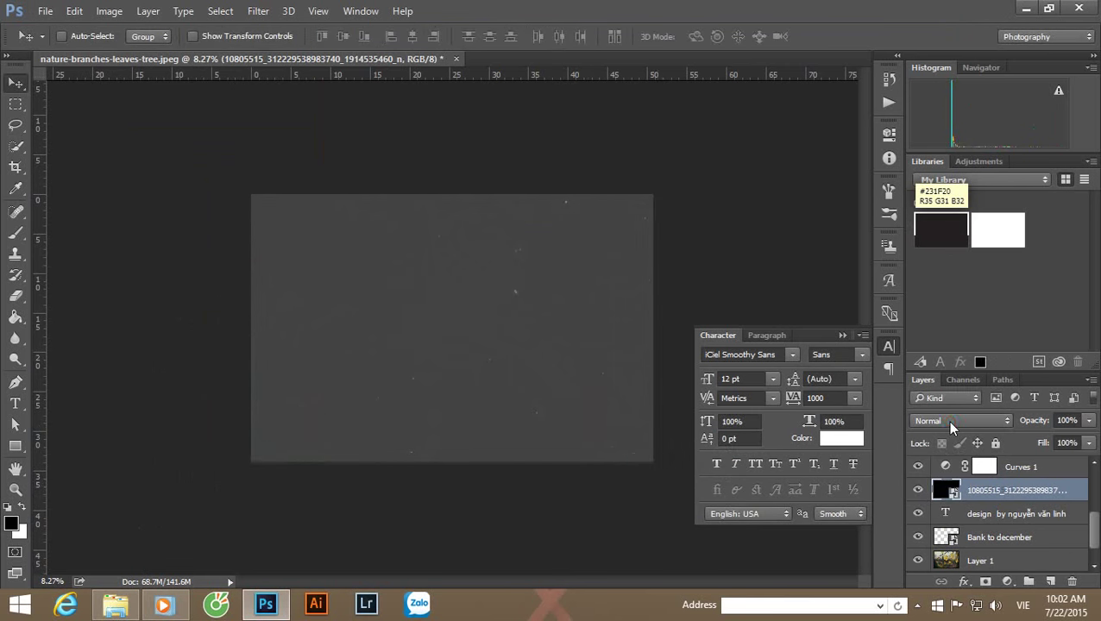
pyautogui.click(951, 422)
pyautogui.click(923, 194)
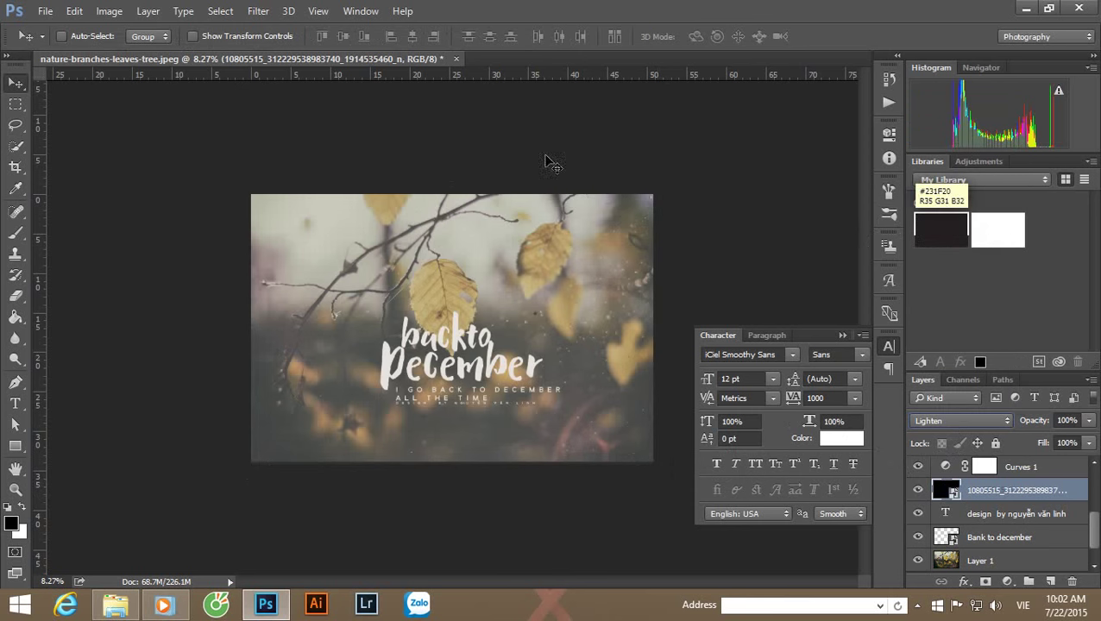
# Step: Start saving the document and choose the tài liệu > Bank to december folder on drive E as the location
pyautogui.click(45, 10)
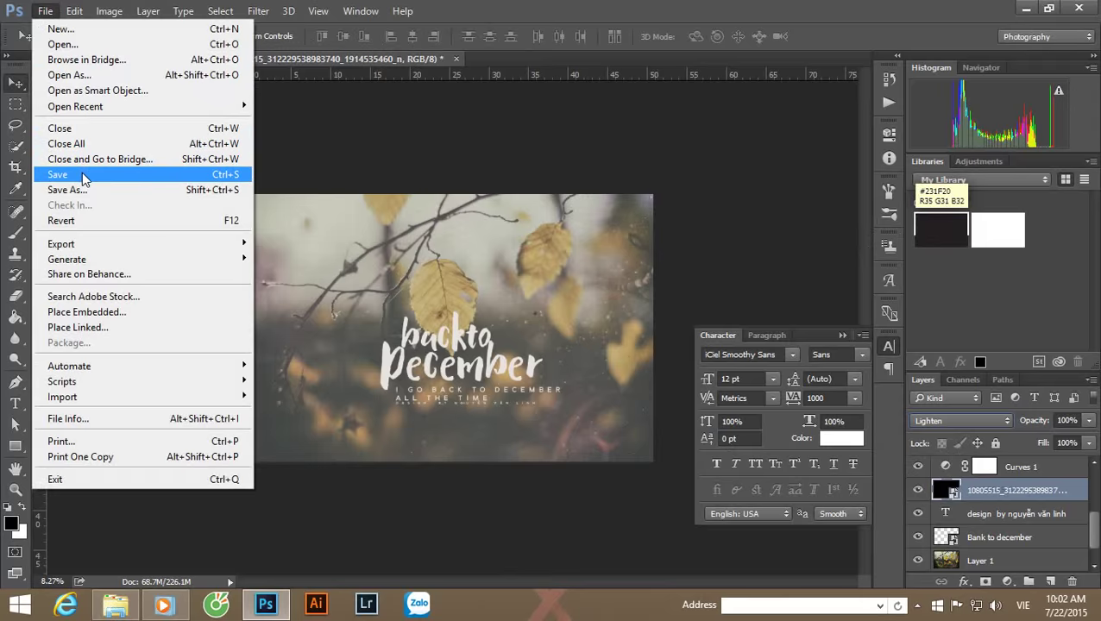
pyautogui.click(82, 174)
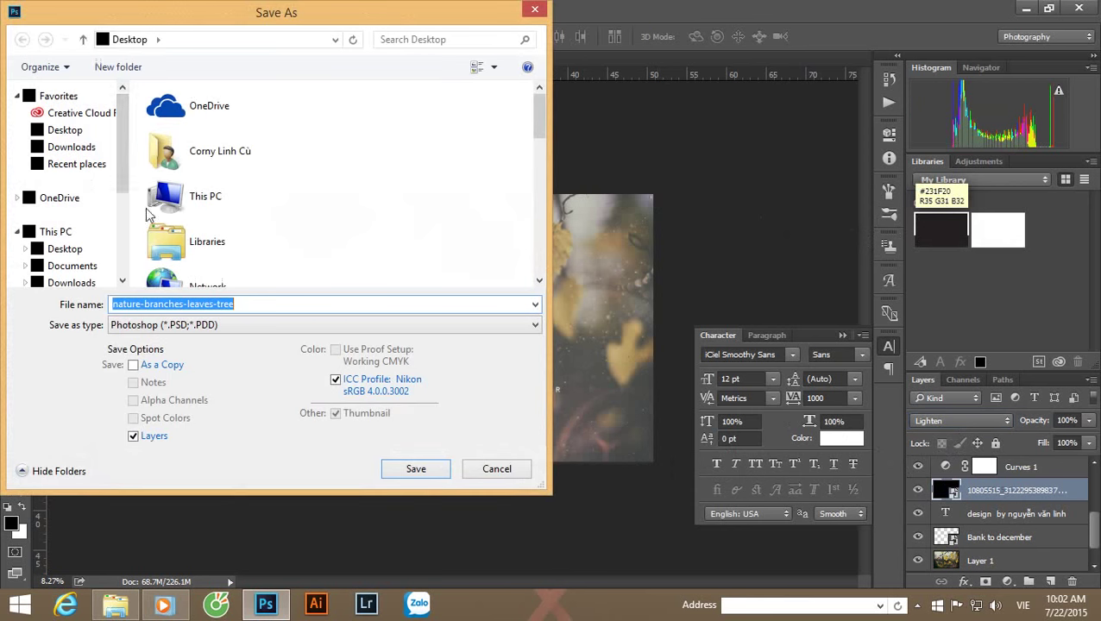
pyautogui.scroll(-3, 77, 173)
pyautogui.click(86, 226)
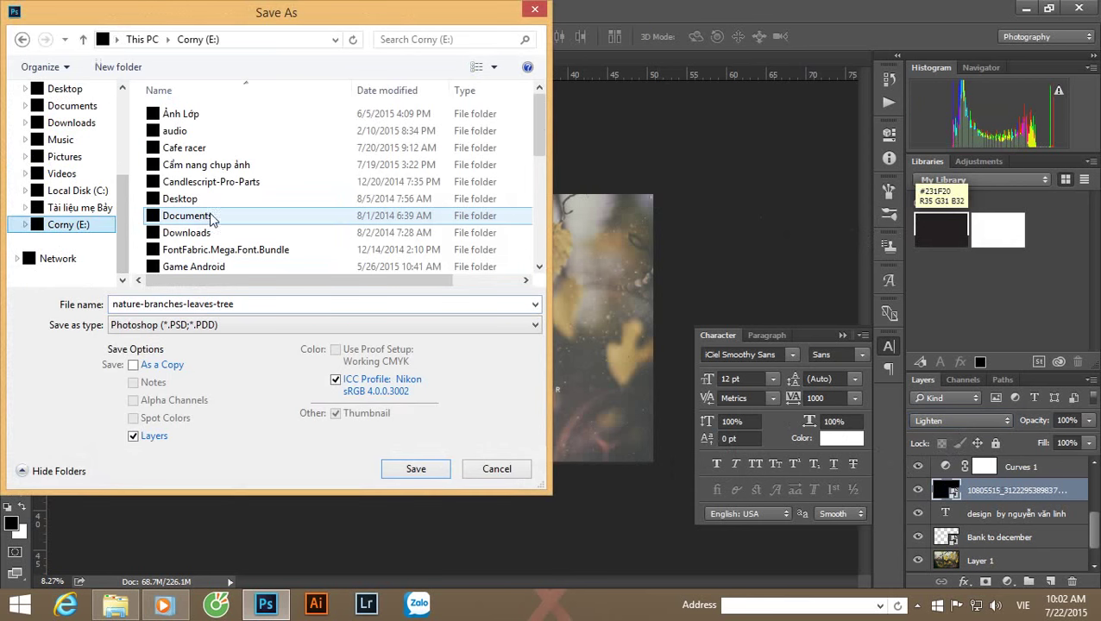
pyautogui.scroll(-4, 214, 226)
pyautogui.doubleClick(212, 265)
pyautogui.click(217, 199)
pyautogui.scroll(-2, 263, 213)
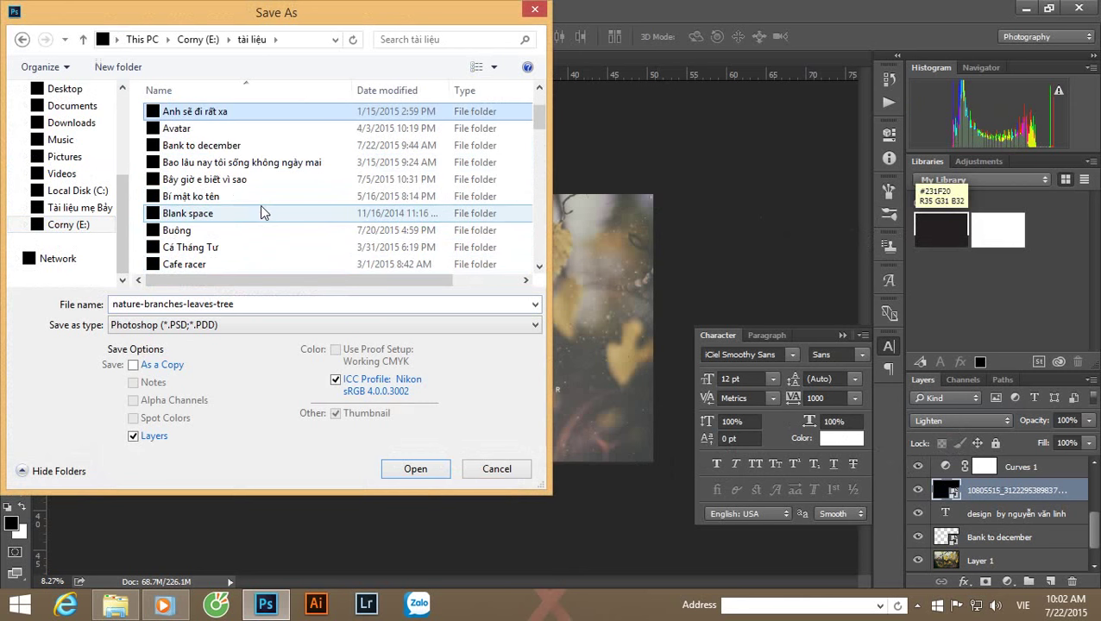
pyautogui.scroll(1, 264, 213)
pyautogui.doubleClick(259, 193)
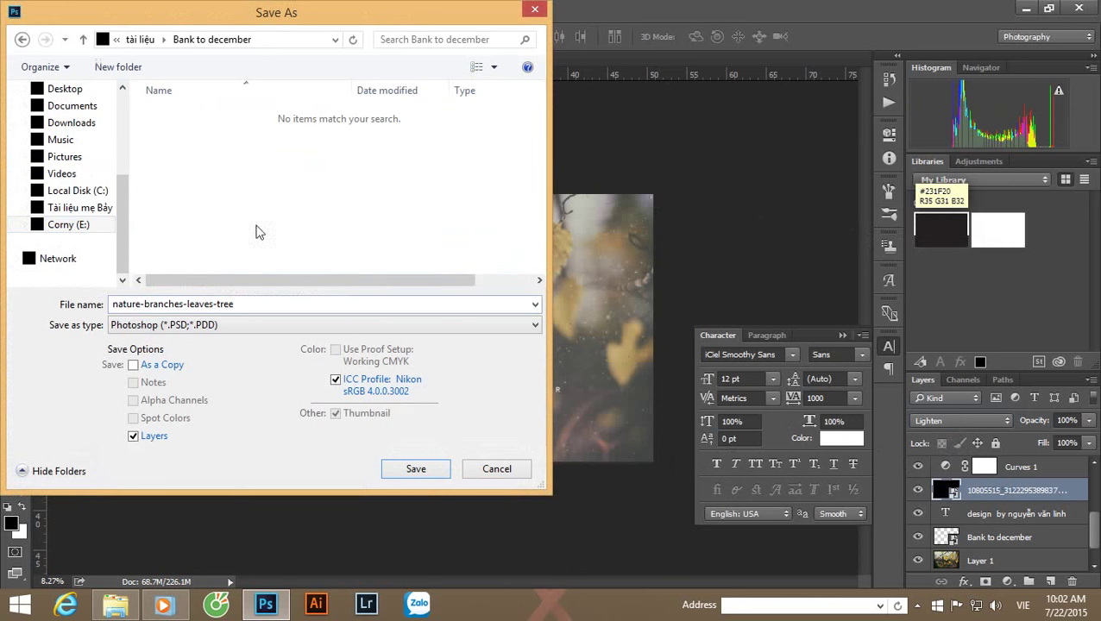
# Step: Name the file "Bank to december" and save it in Photoshop PSD format
pyautogui.doubleClick(258, 304)
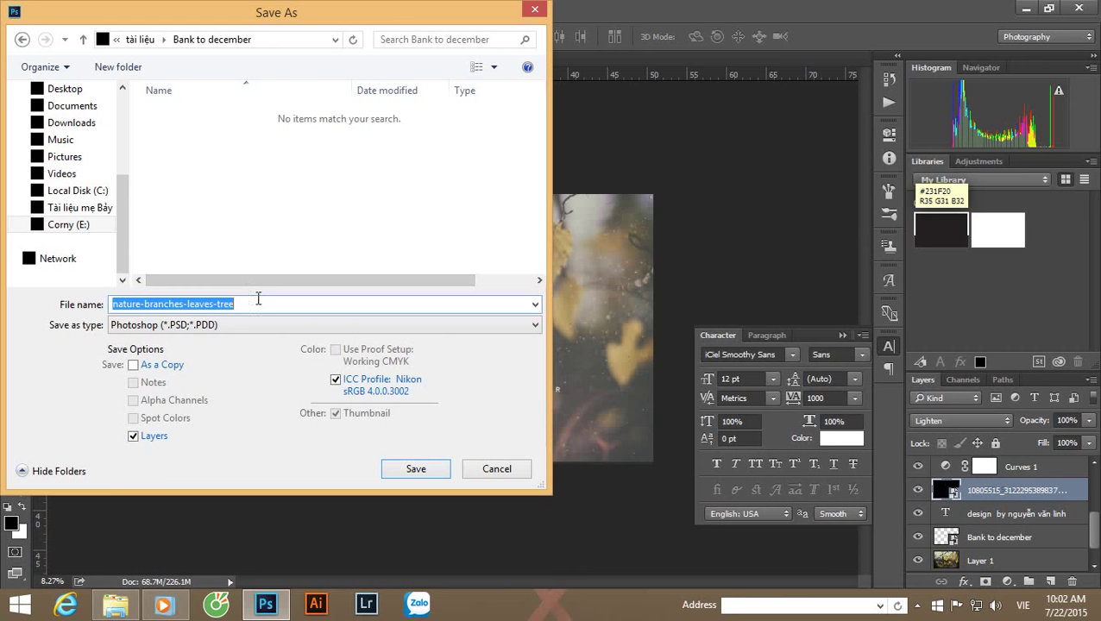
pyautogui.write('ba')
pyautogui.click(281, 325)
pyautogui.click(259, 303)
pyautogui.press('BackSpace')
pyautogui.press('BackSpace')
pyautogui.press('BackSpace')
pyautogui.click(416, 468)
pyautogui.click(732, 179)
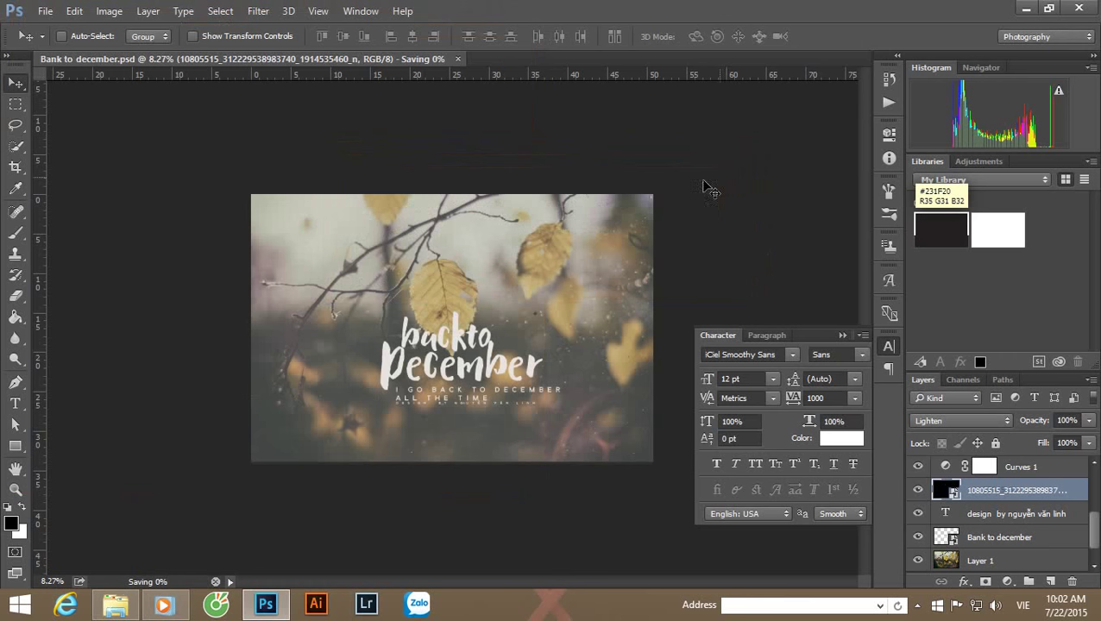
# Step: Examine the finished composition overall and up close around the lettering, credit line and leaves
pyautogui.scroll(1, 533, 375)
pyautogui.scroll(2, 533, 378)
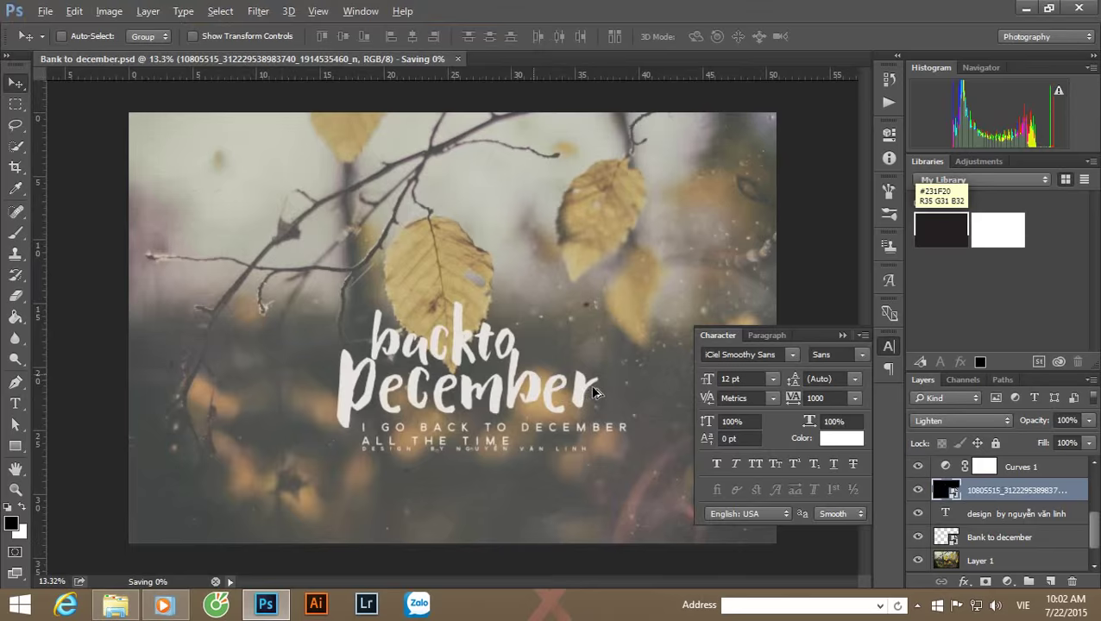
pyautogui.press('alt')
pyautogui.scroll(2, 616, 388)
pyautogui.scroll(-2, 573, 392)
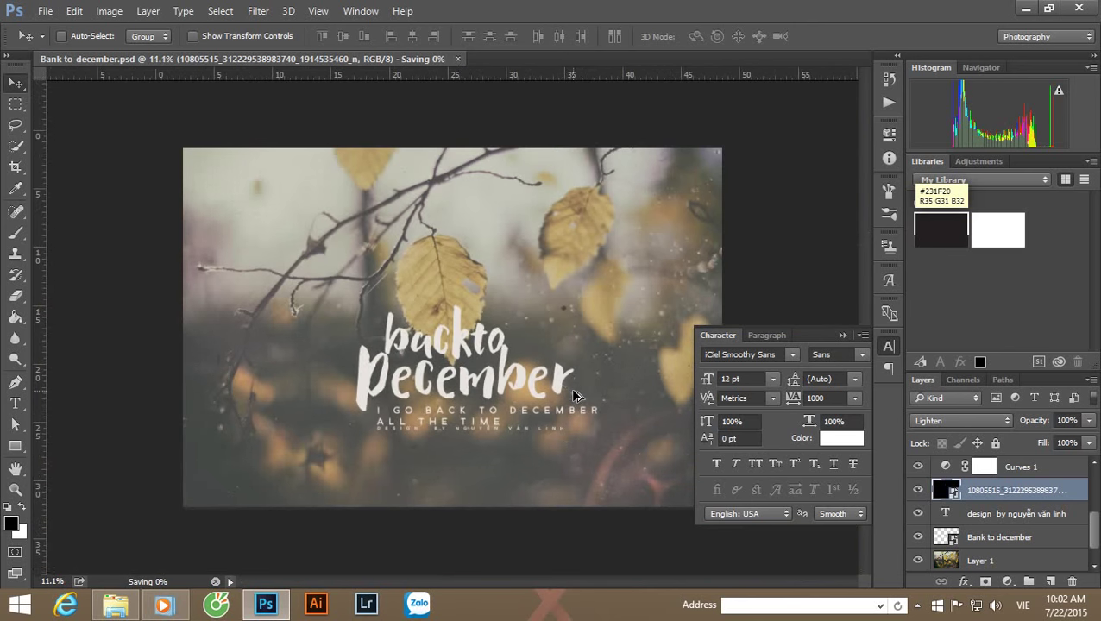
pyautogui.scroll(2, 574, 394)
pyautogui.scroll(2, 572, 395)
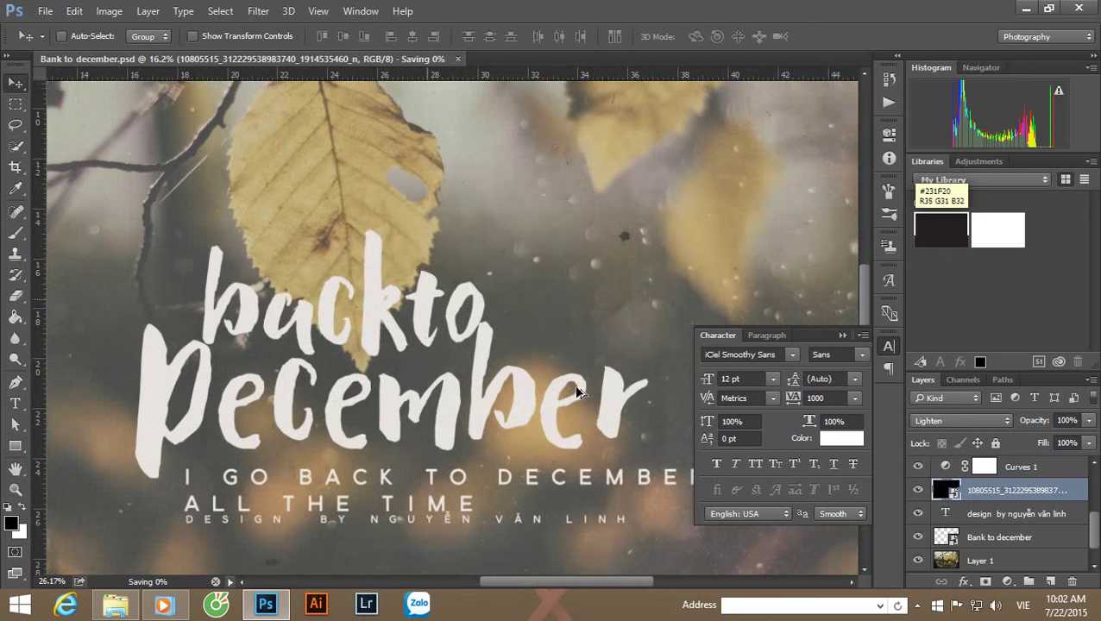
pyautogui.scroll(1, 574, 381)
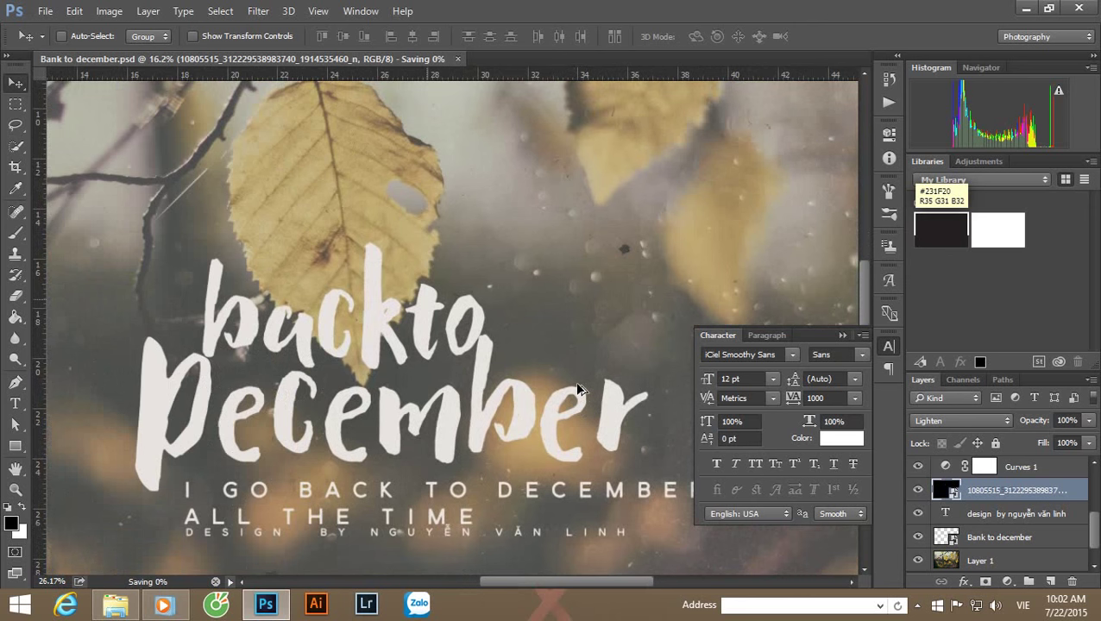
pyautogui.scroll(1, 578, 389)
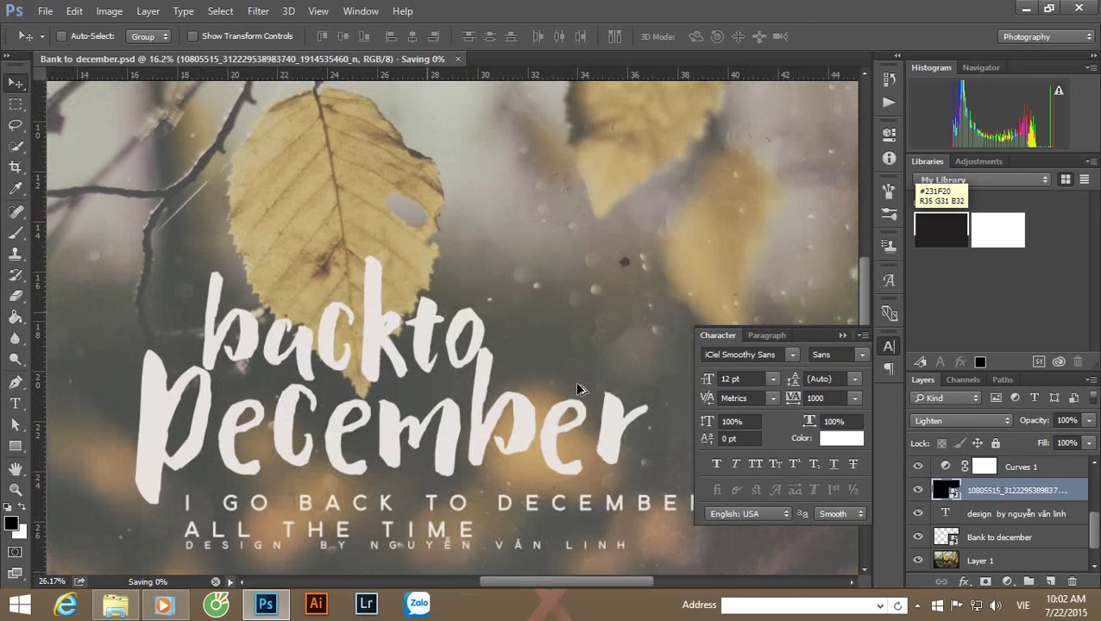
pyautogui.scroll(1, 580, 389)
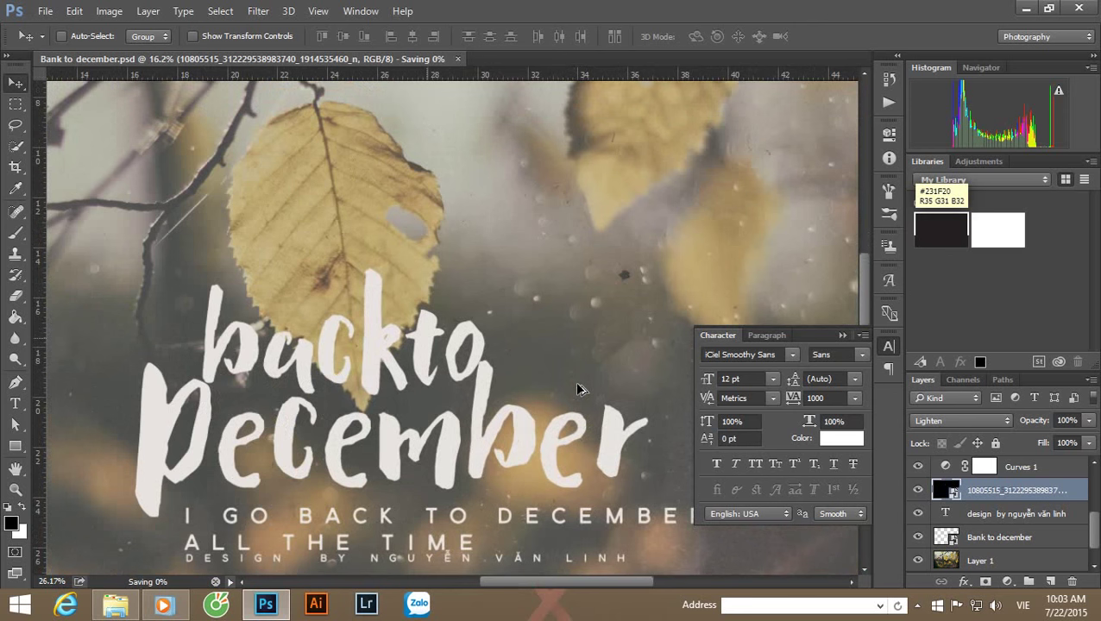
pyautogui.scroll(1, 578, 389)
pyautogui.scroll(1, 578, 389)
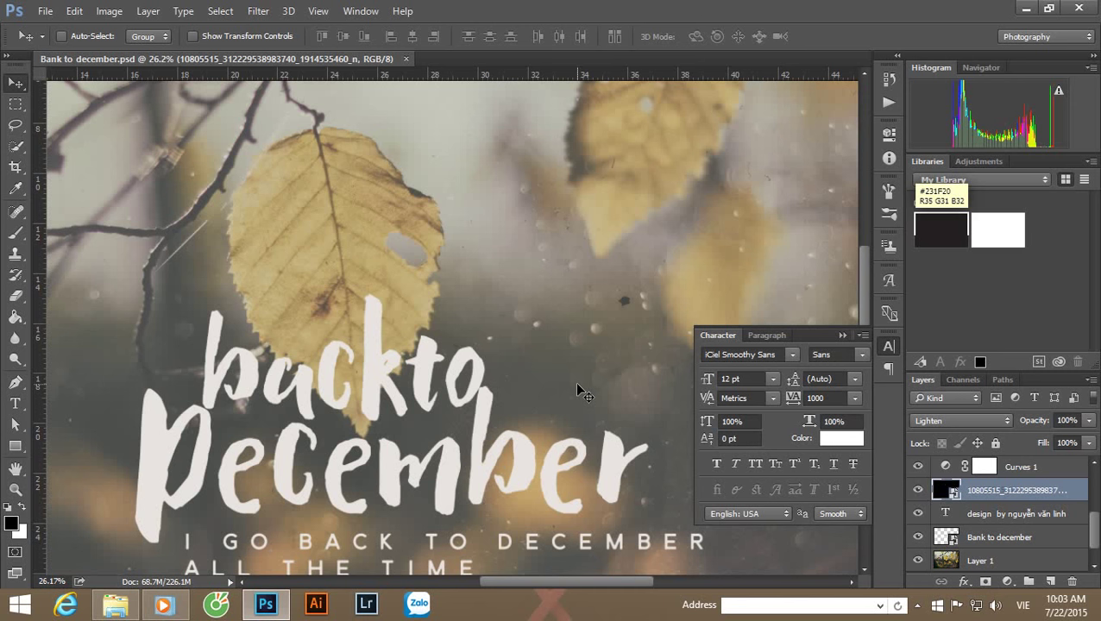
# Step: Try to save a PNG version of the document as "Bank to december" in the Bank to december folder
pyautogui.click(36, 9)
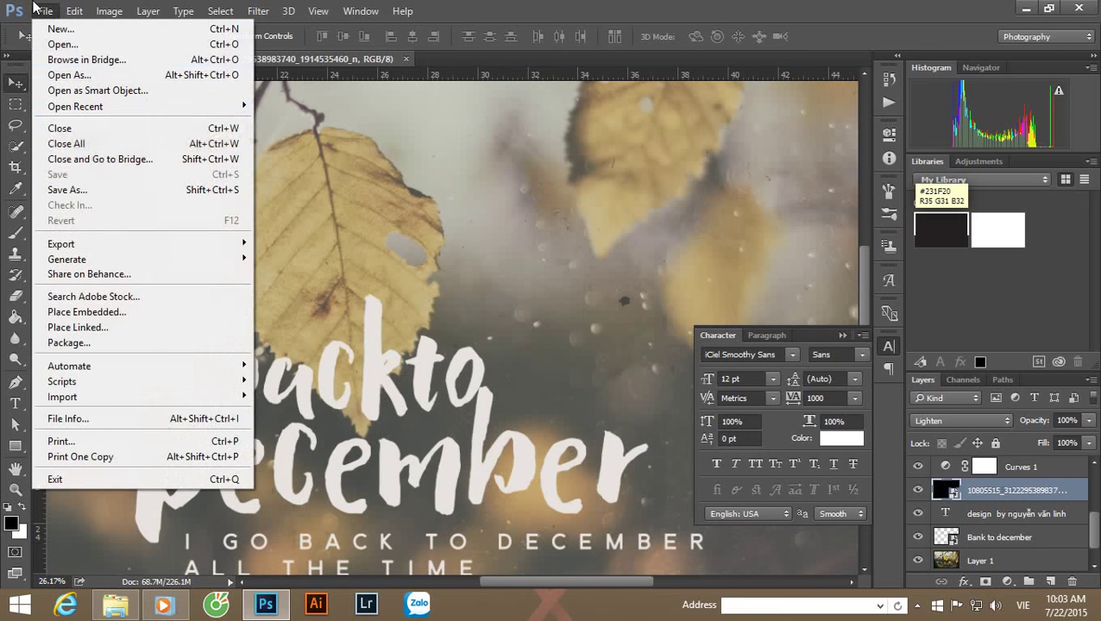
pyautogui.click(90, 190)
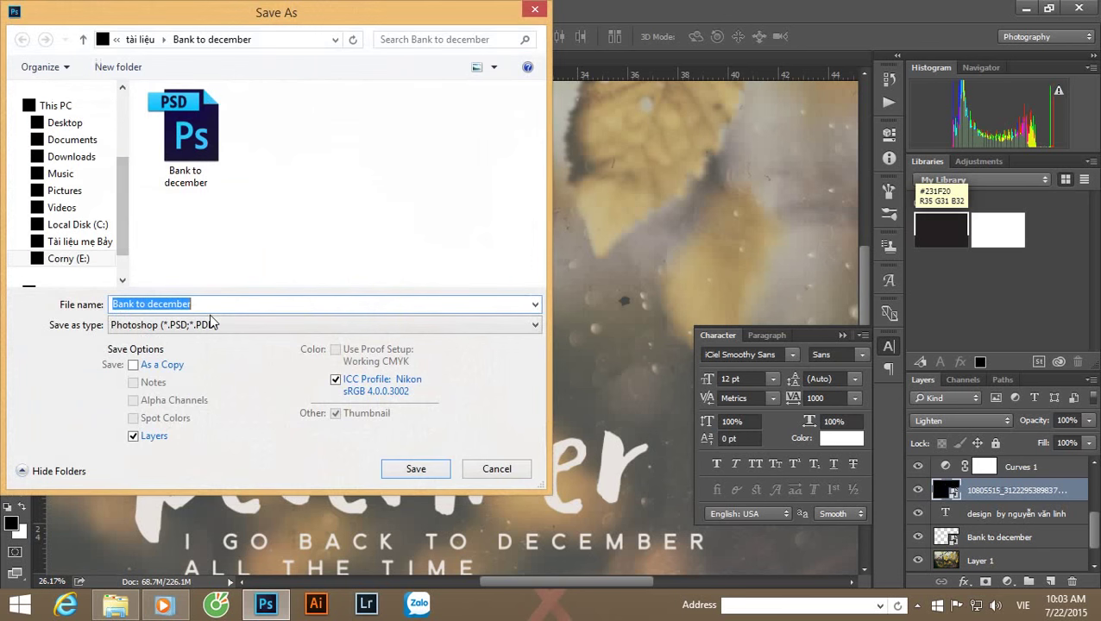
pyautogui.click(211, 324)
pyautogui.click(219, 538)
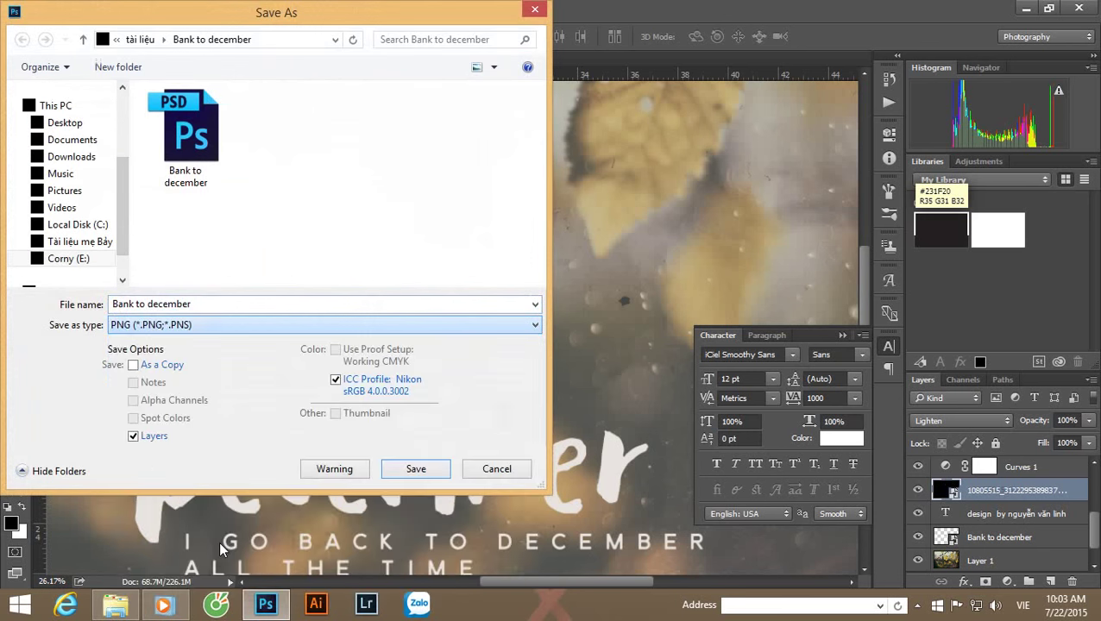
pyautogui.click(438, 473)
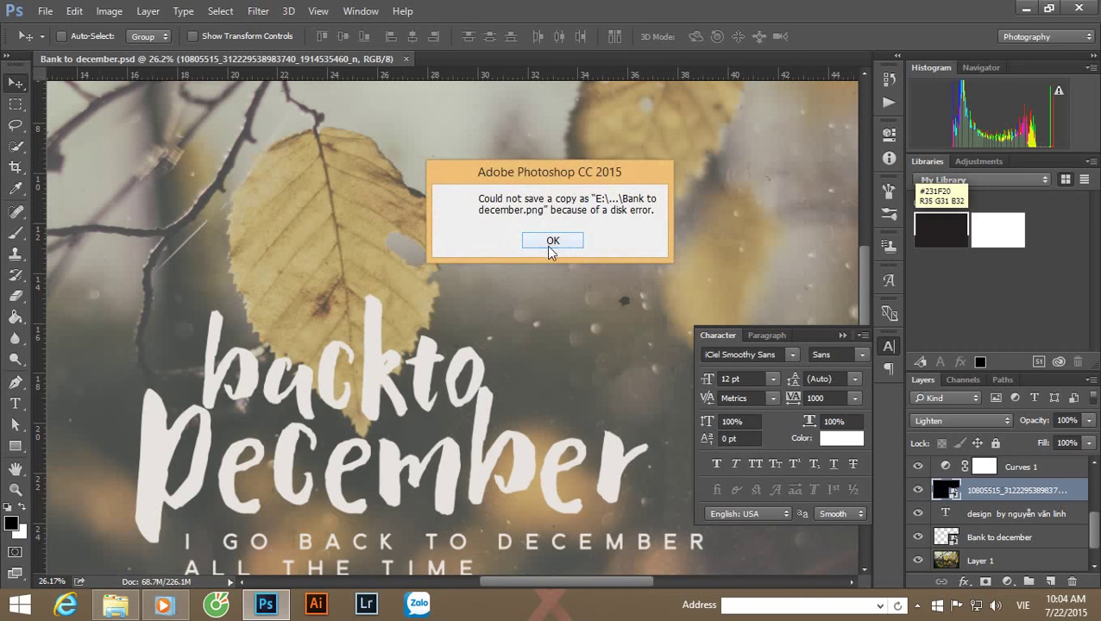
pyautogui.click(552, 242)
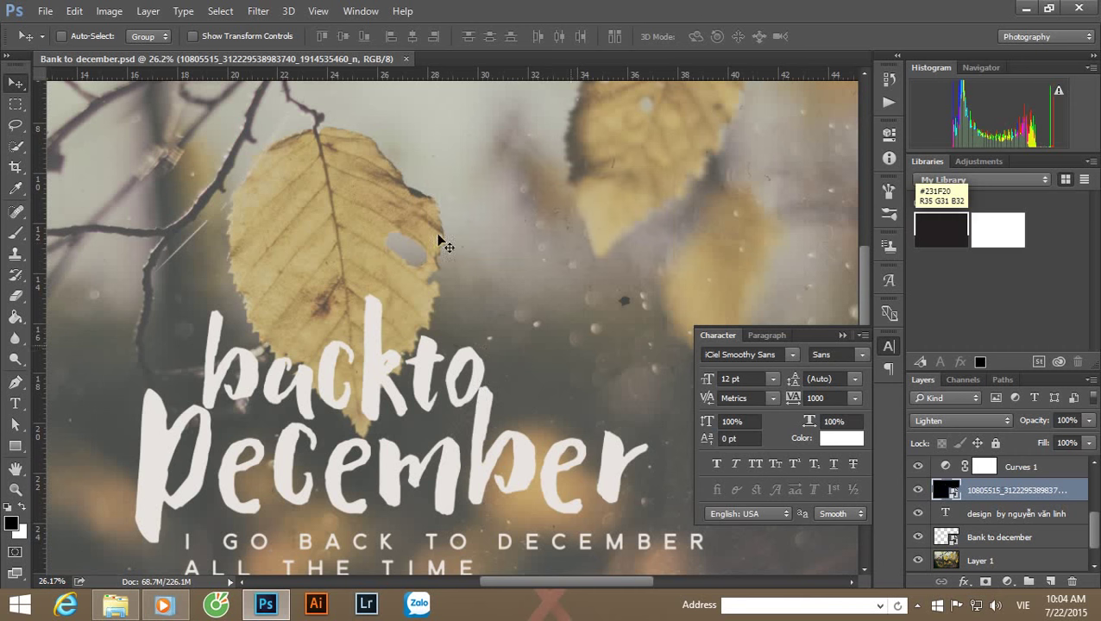
# Step: Start saving a JPEG copy of the document as "Bank to december" in the Bank to december folder
pyautogui.click(44, 10)
pyautogui.click(115, 191)
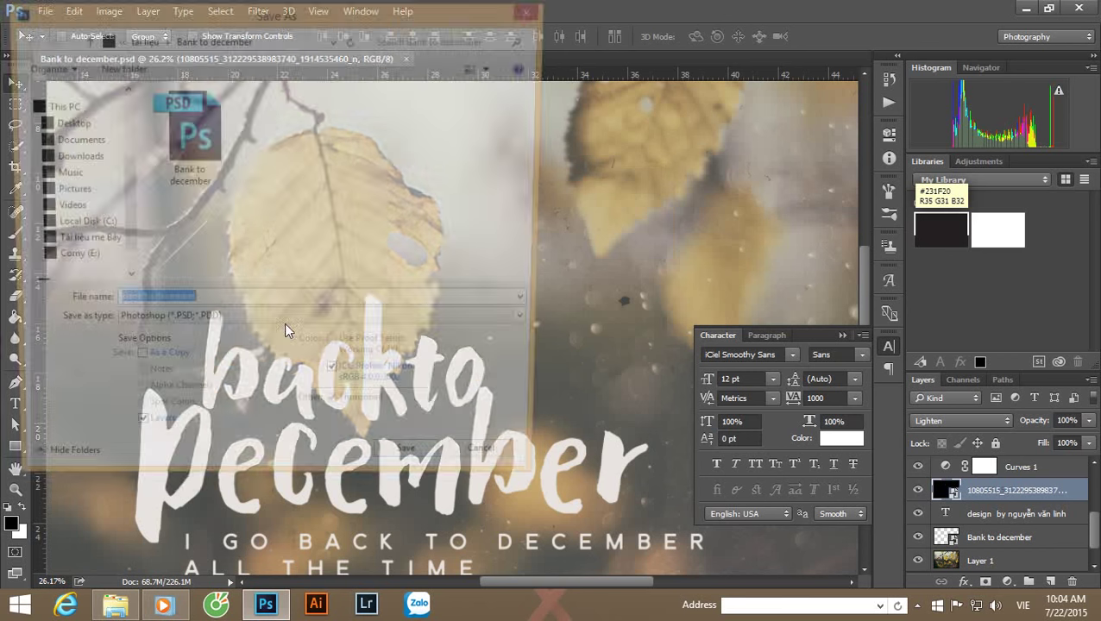
pyautogui.click(347, 325)
pyautogui.click(207, 450)
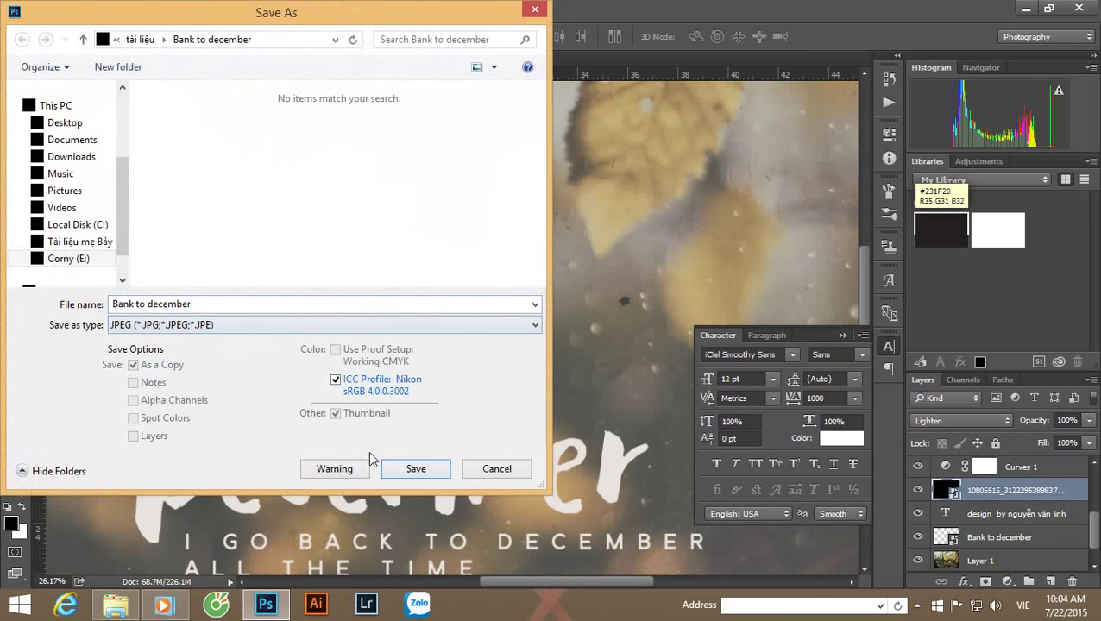
pyautogui.click(418, 471)
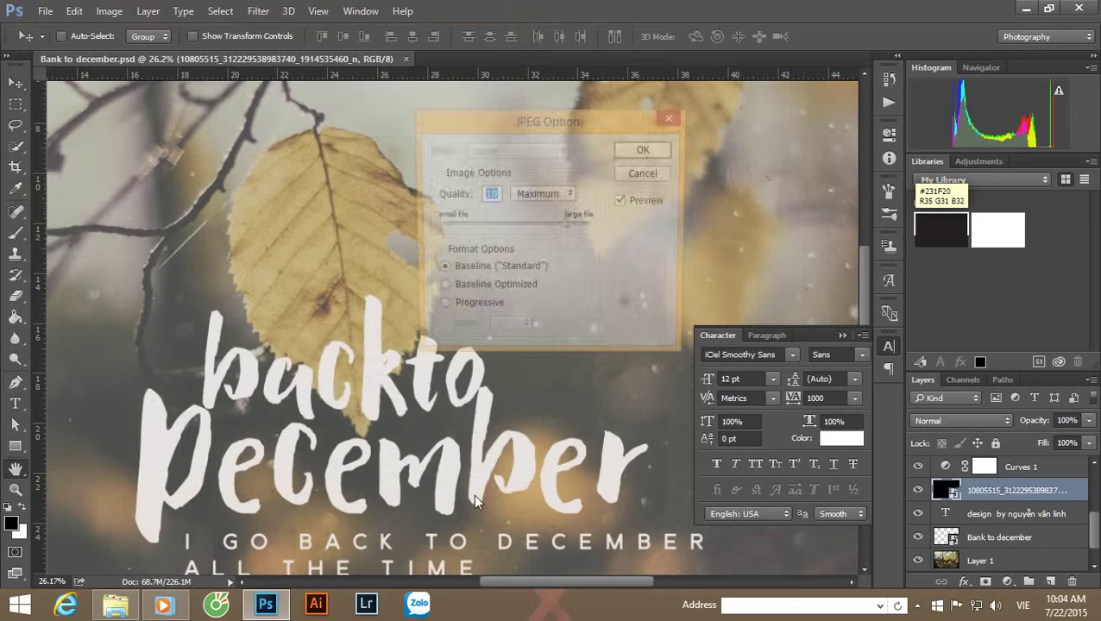
# Step: Set the JPEG image quality to 10 (Maximum) with the Baseline ("Standard") format and finish the export
pyautogui.moveTo(571, 226); pyautogui.dragTo(597, 226)
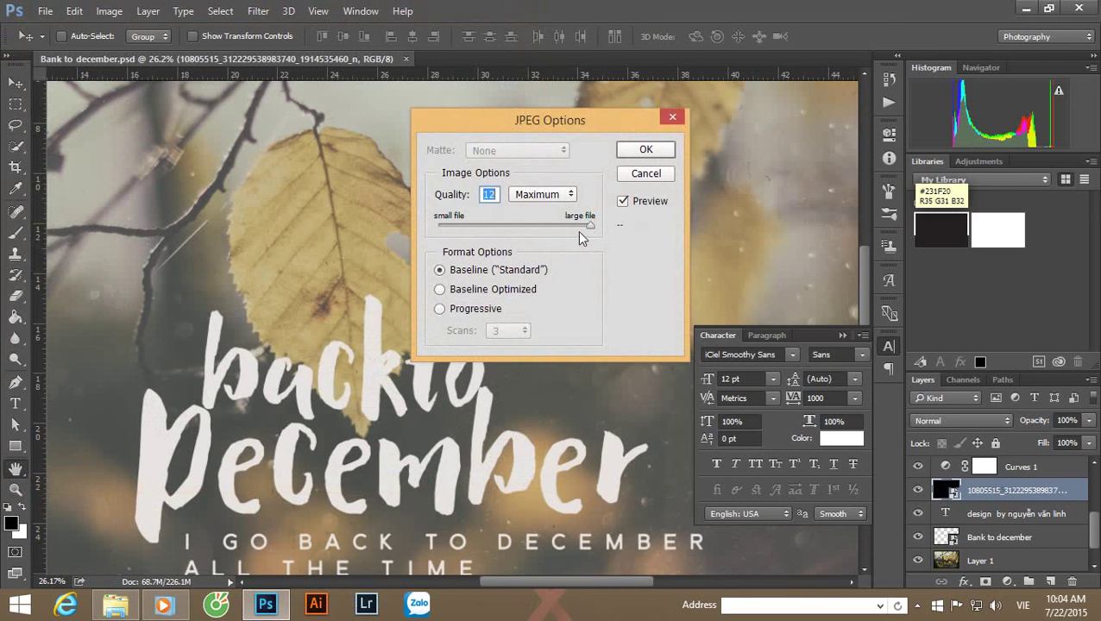
pyautogui.moveTo(590, 226); pyautogui.dragTo(561, 224)
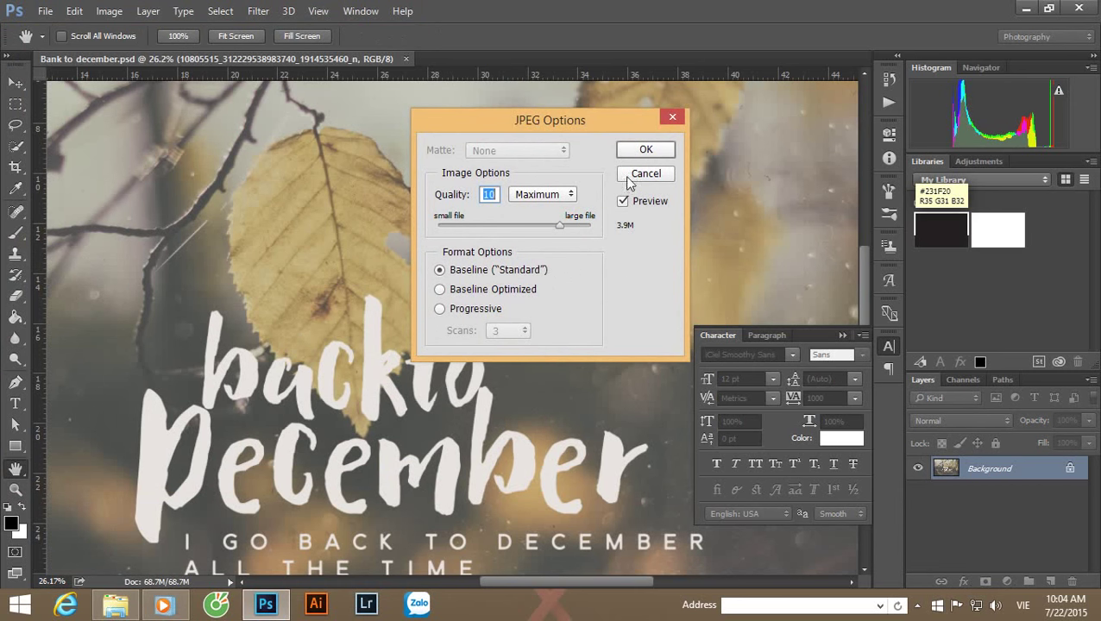
pyautogui.click(645, 150)
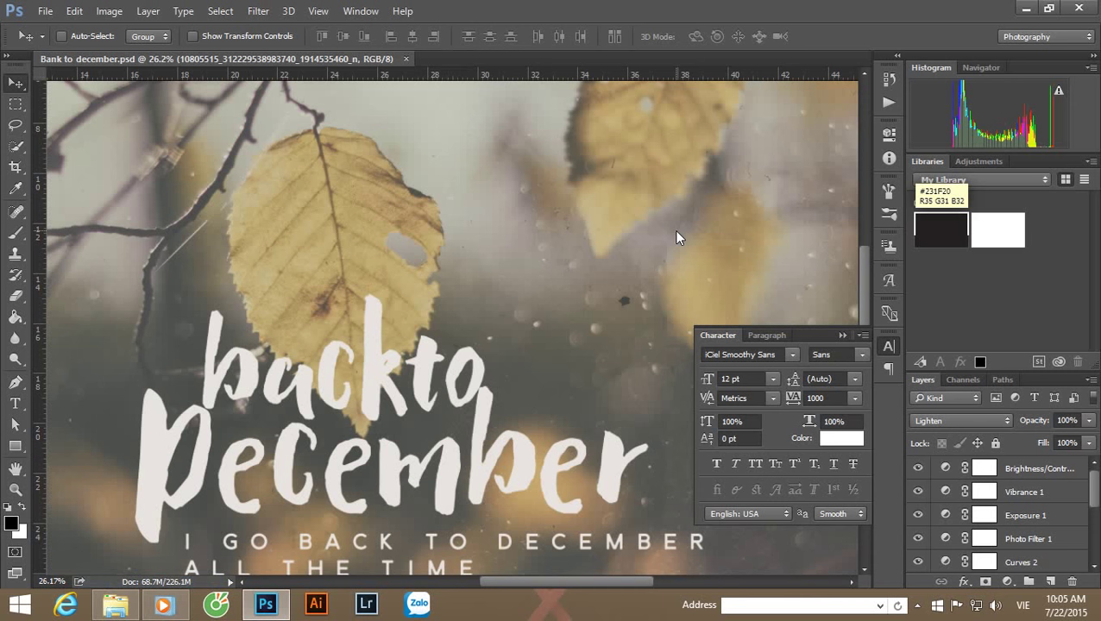
pyautogui.click(917, 605)
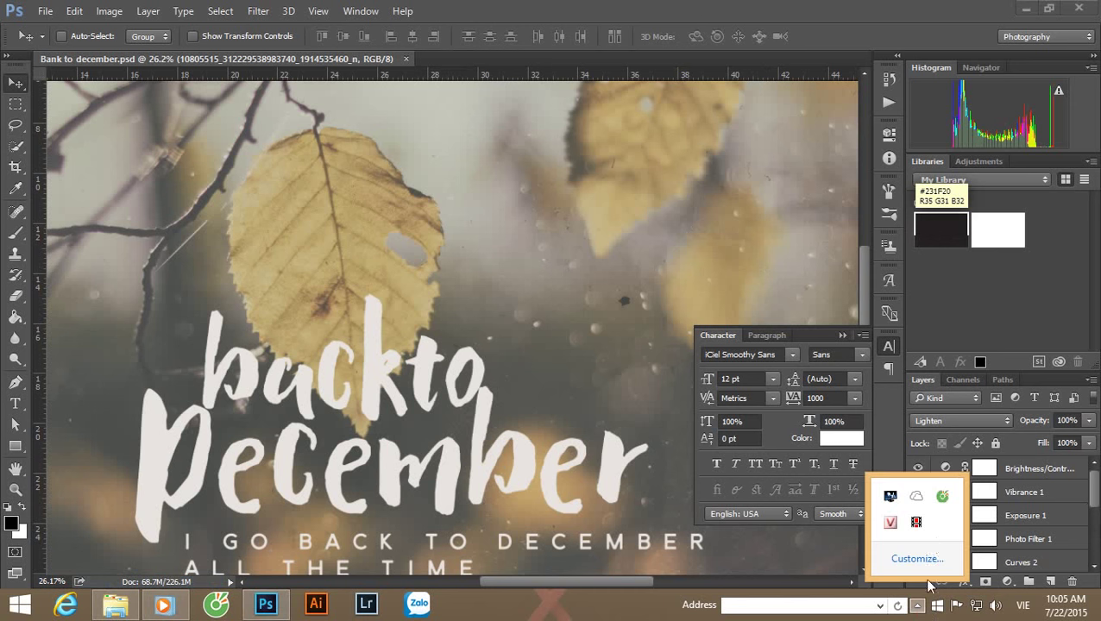